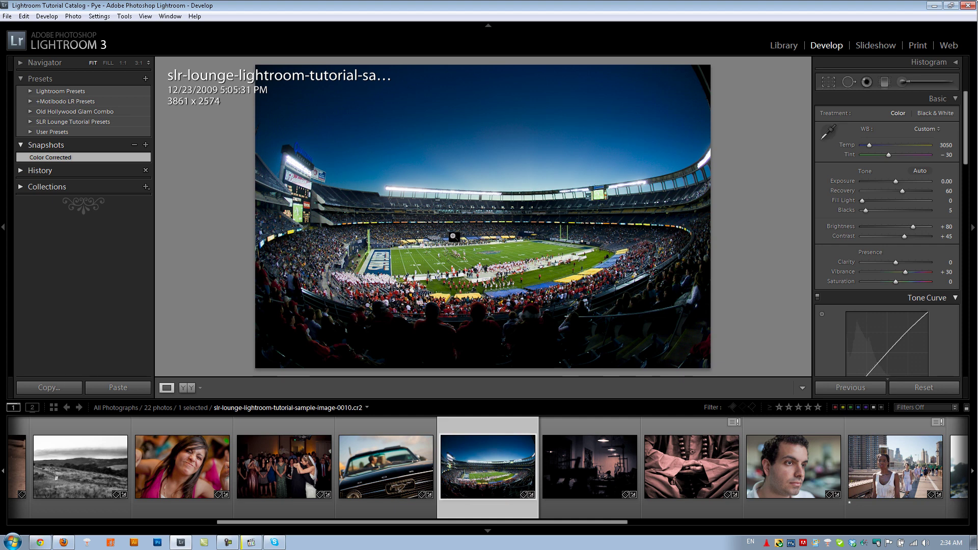
Step: Hide the photo info overlay, module picker, filmstrip and presets side panel, and switch the stadium photo's workspace to full screen
key("i")
key("i")
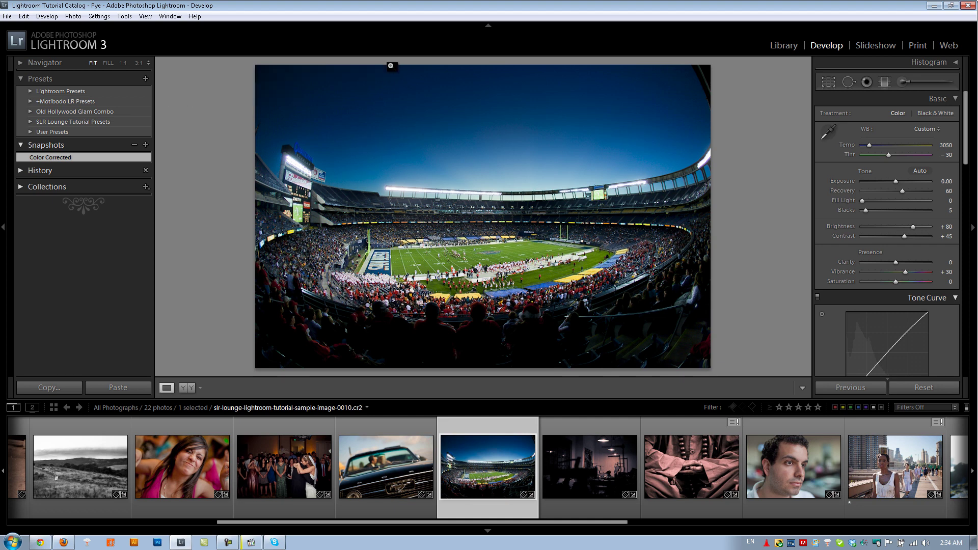
key("F5")
key("F6")
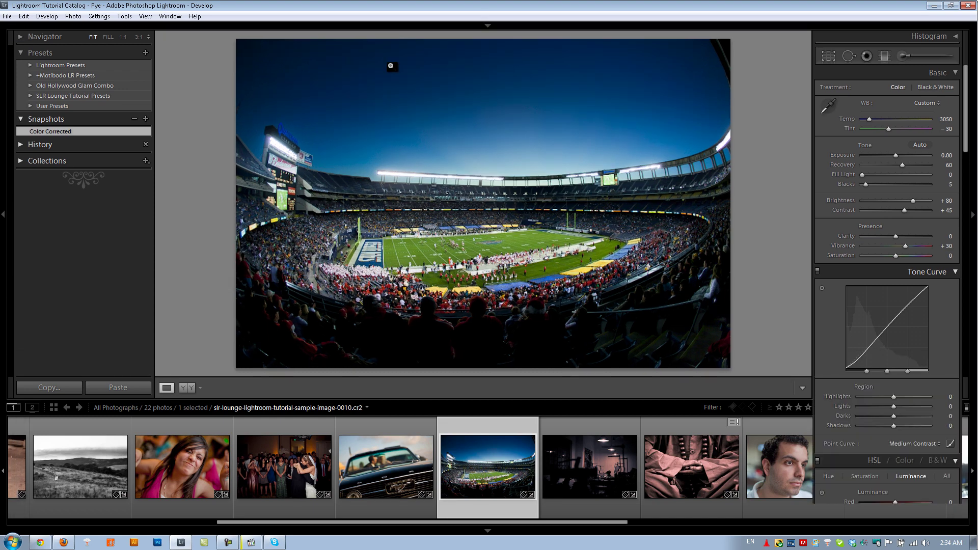
key("F7")
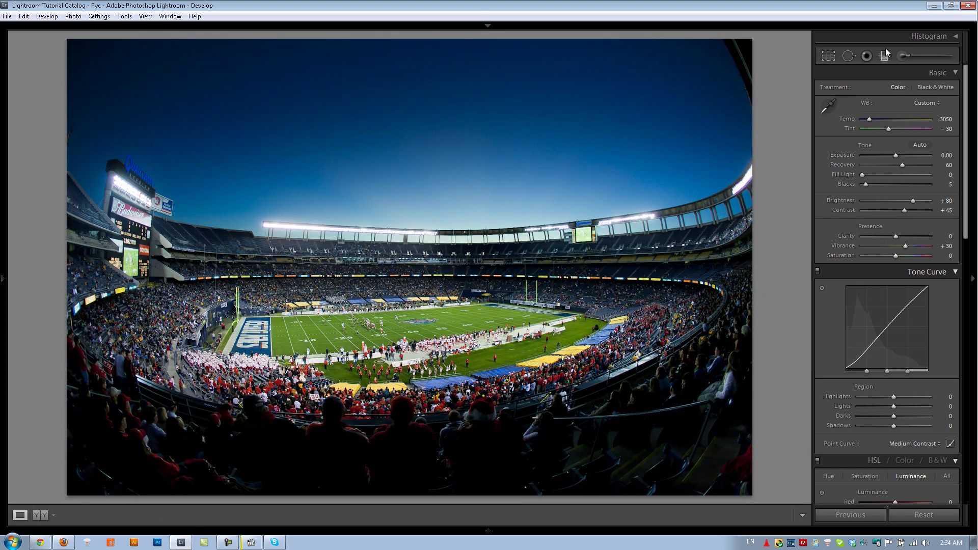
key("f")
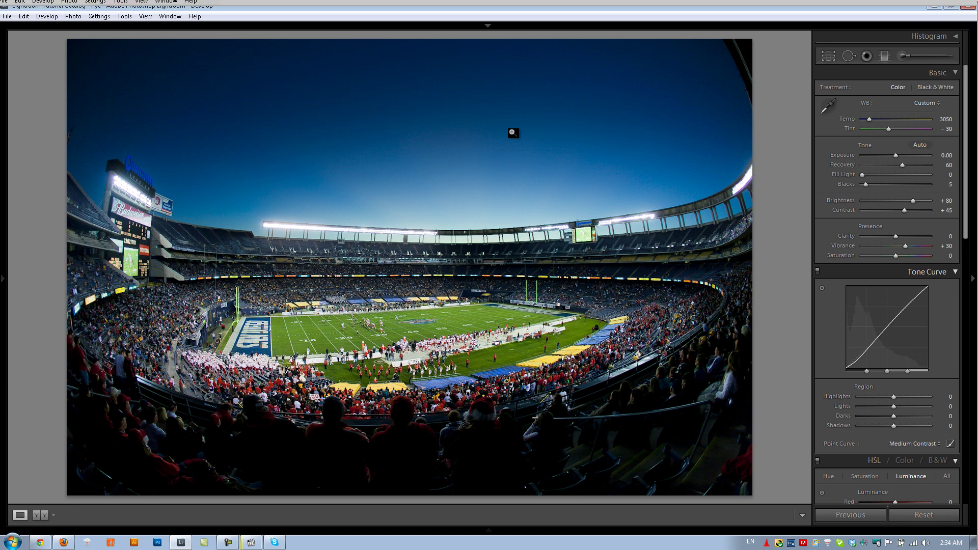
key("f")
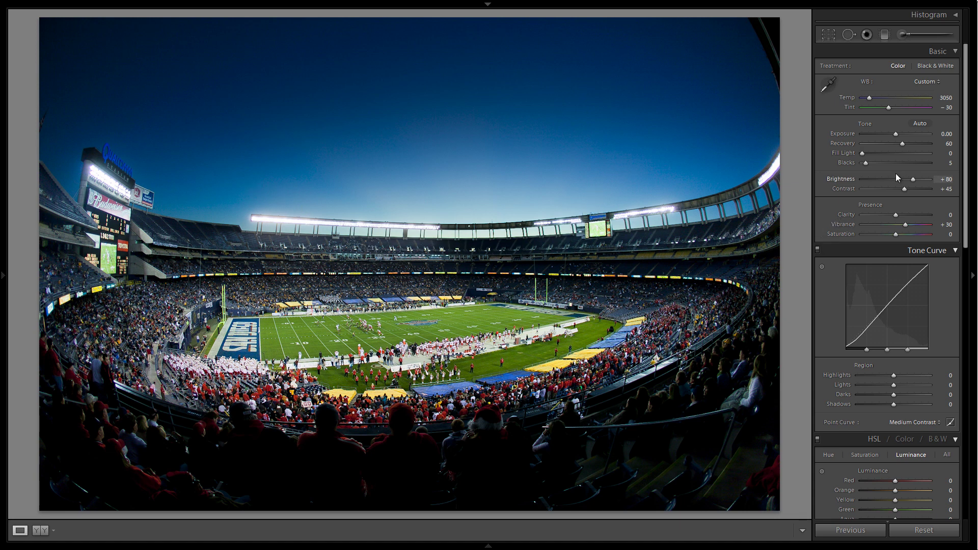
Step: Darken the stadium photo by lowering Exposure to −1.19 and raise Recovery to 100
key("shift+Down")
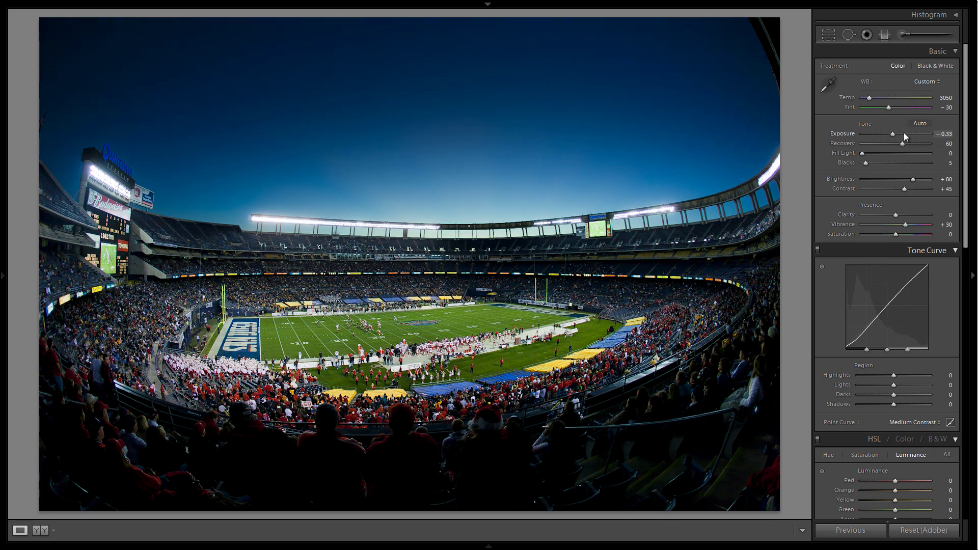
key("shift+minus")
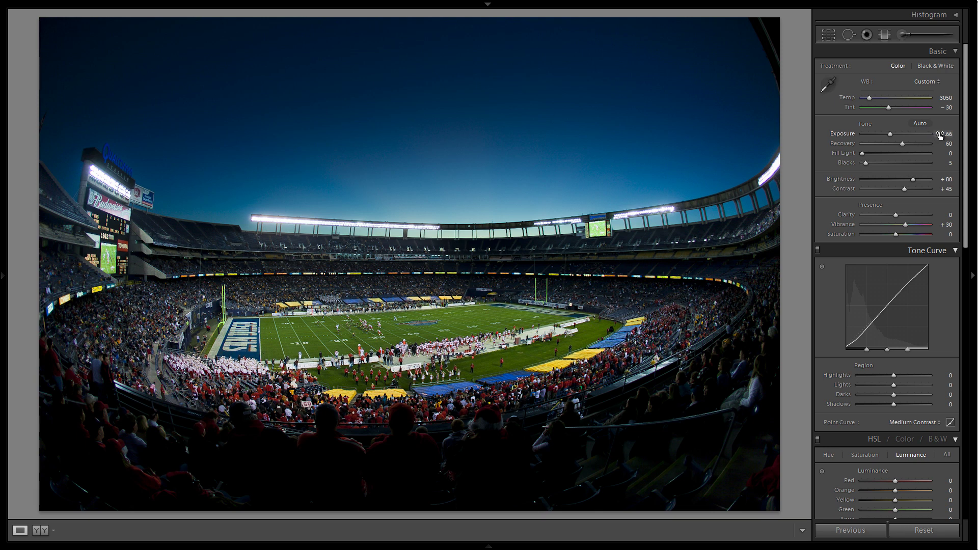
left_click_drag(914, 143, 965, 148)
Step: Set the photo's basic tone to Fill Light 25, Blacks 10, Contrast +60 and Clarity +25
key("shift+equal")
key("shift+equal")
key("shift+minus")
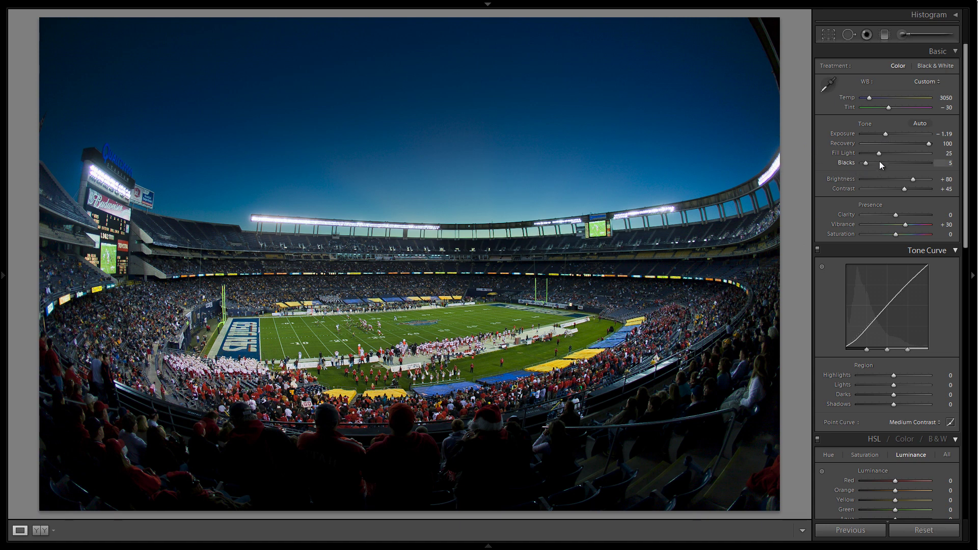
key("Up")
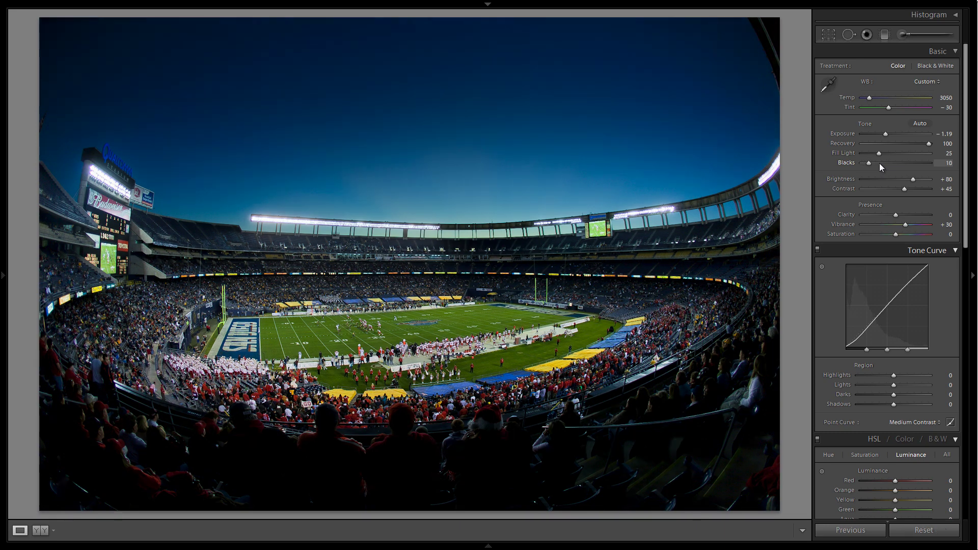
key("shift+Up")
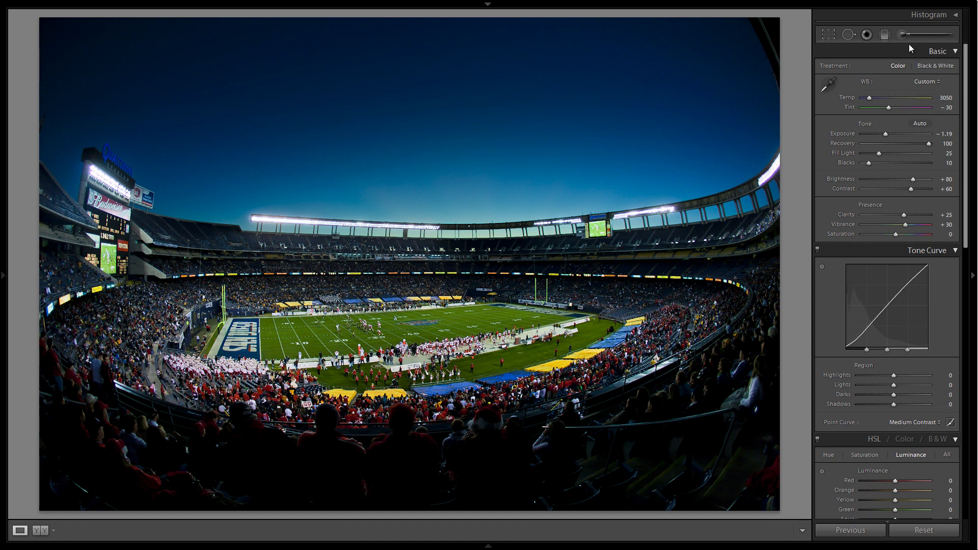
Step: Activate the Adjustment Brush and load the Detail Enhancer effect preset
left_click(900, 34)
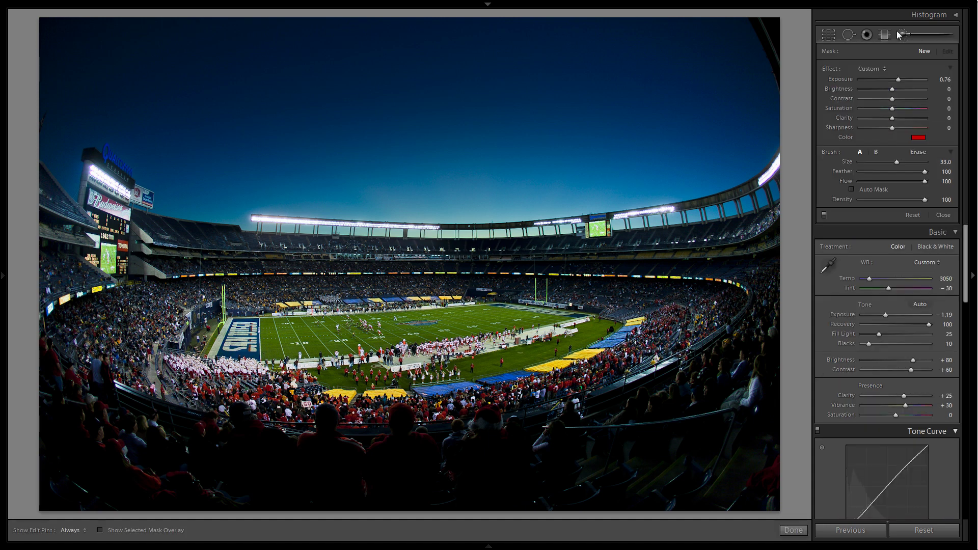
left_click(881, 69)
left_click(881, 70)
left_click(881, 69)
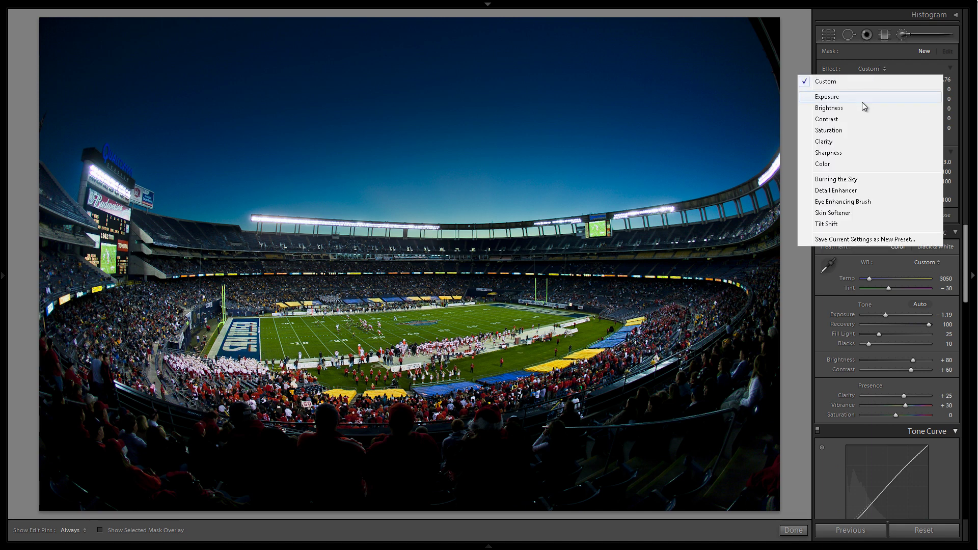
left_click(857, 192)
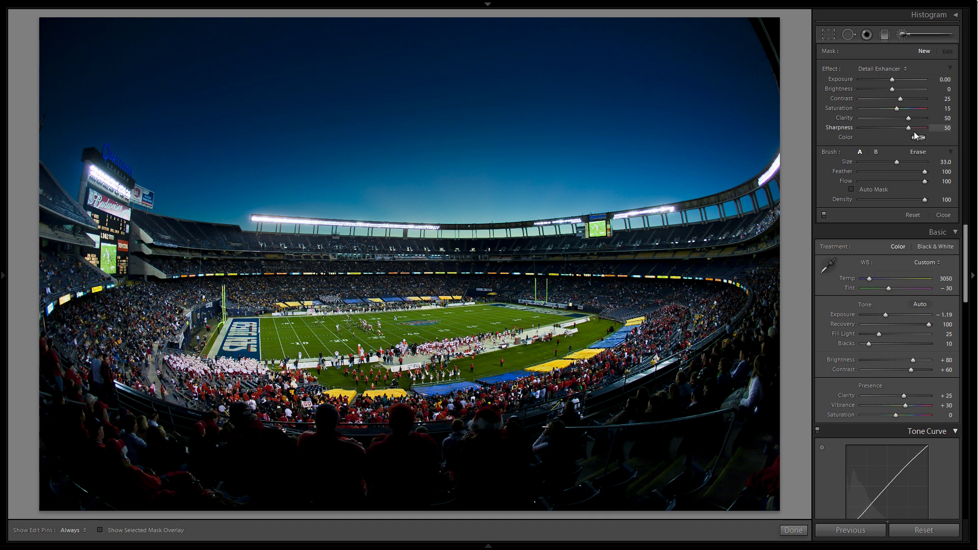
Step: Reduce the brush size to 19, hide the edit pins and paint the detail effect over the crowd and stands
scroll(649, 256, "down", 7)
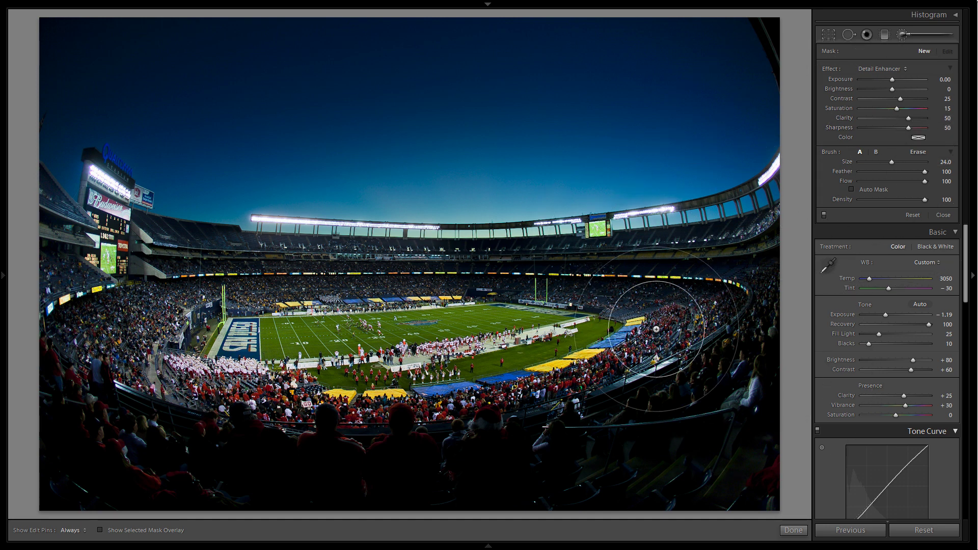
key("h")
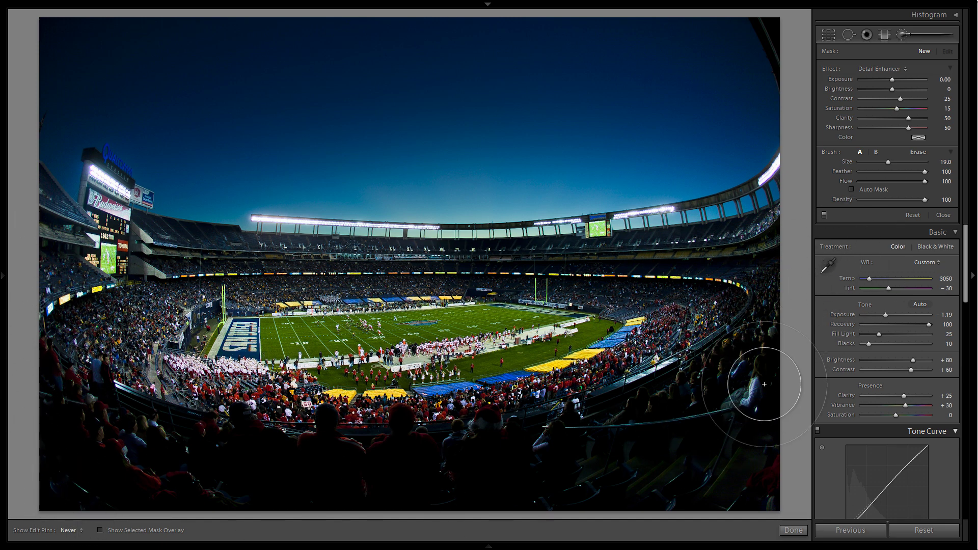
mouse_move(766, 426)
left_mouse_down()
mouse_move(784, 304)
mouse_move(0, 250)
mouse_move(61, 309)
mouse_move(128, 318)
left_mouse_up()
Step: Erase the detail effect from the sky around the scoreboard and beside the stadium's far-right lights, using an eraser of size 13
scroll(191, 153, "down", 5)
key("alt")
scroll(87, 108, "up", 3)
left_click_drag(84, 111, 174, 180)
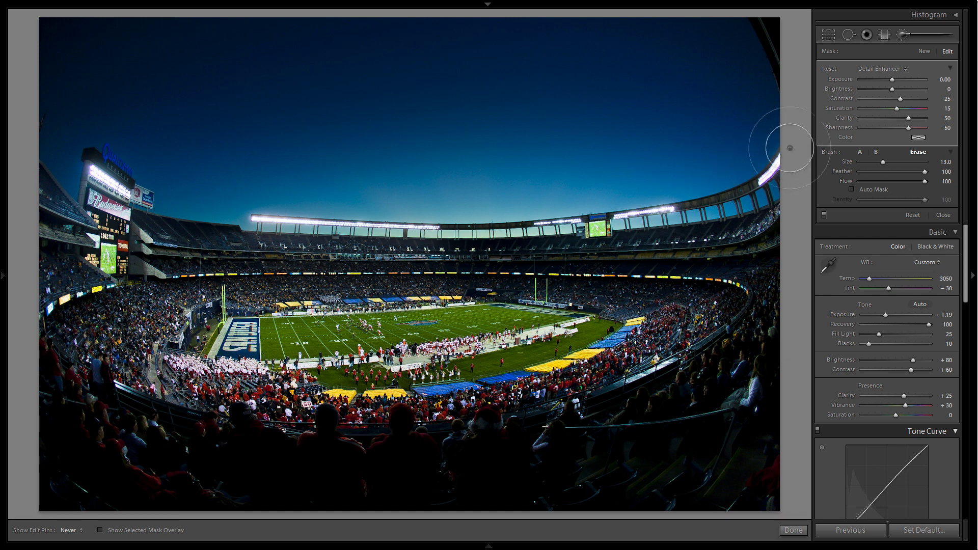
left_click_drag(797, 148, 796, 162)
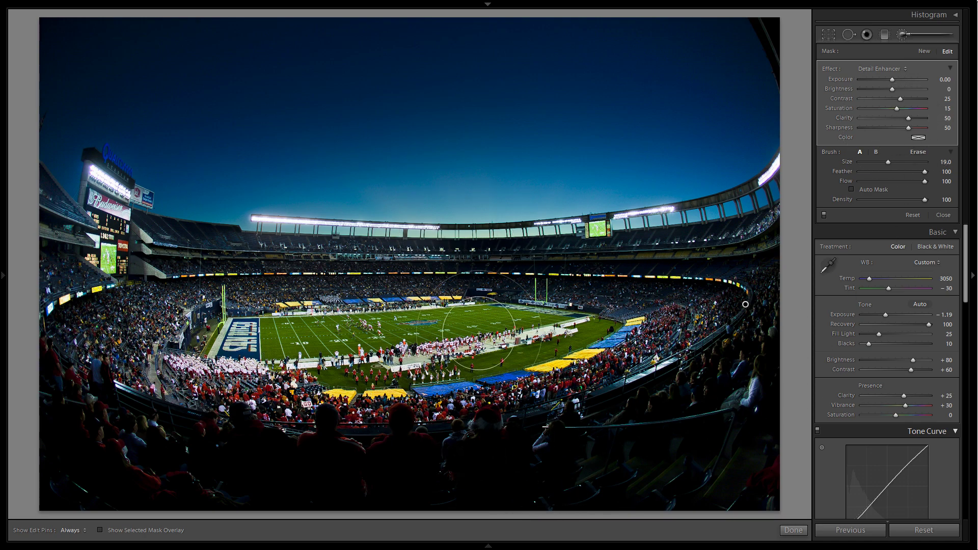
Step: Check the field close up and reduce the painted effect's Sharpness to 17 and Clarity to 30
key("z")
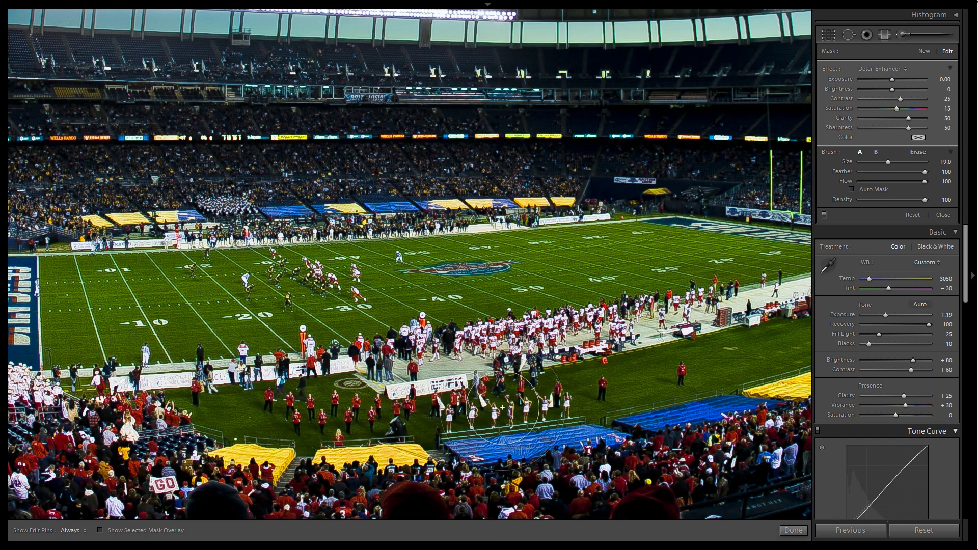
left_click(901, 128)
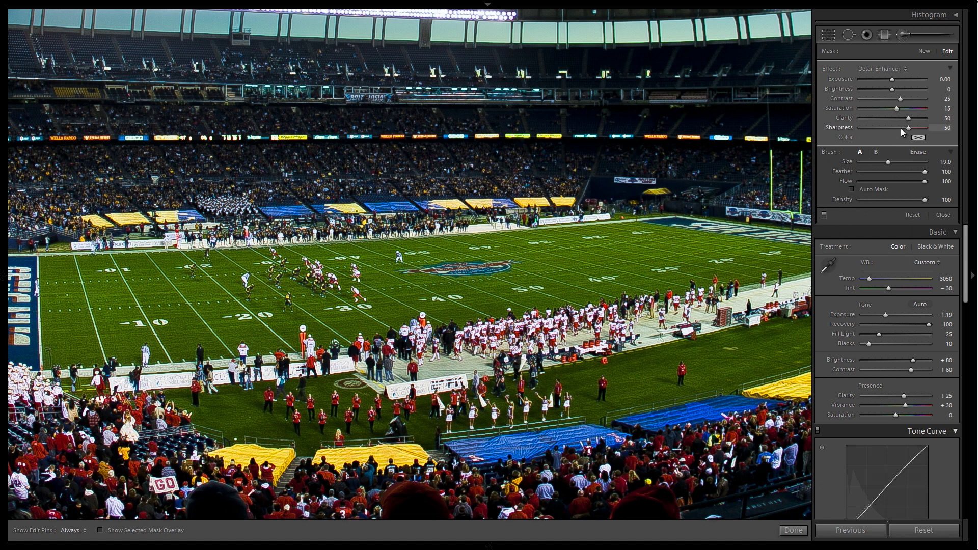
mouse_move(901, 129)
left_mouse_down()
mouse_move(890, 140)
mouse_move(898, 130)
left_mouse_up()
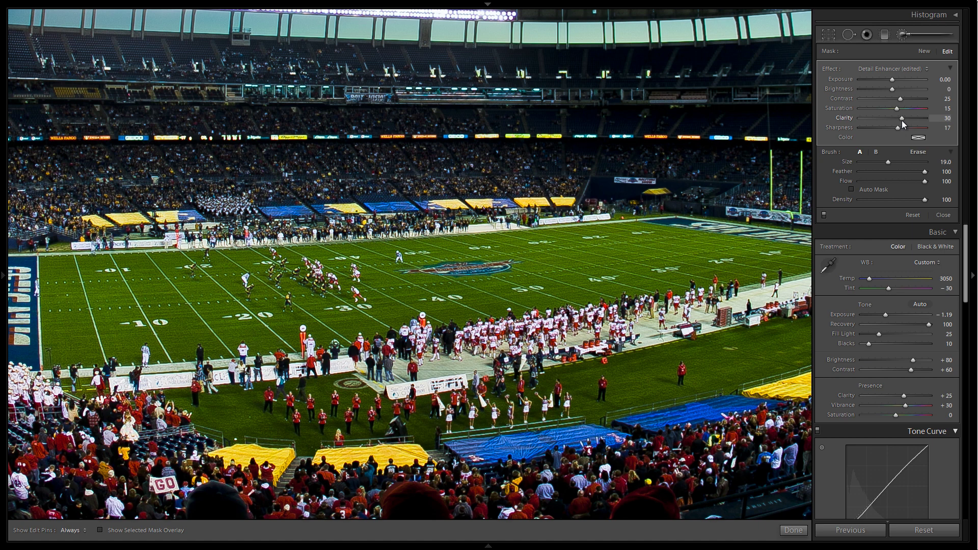
key("z")
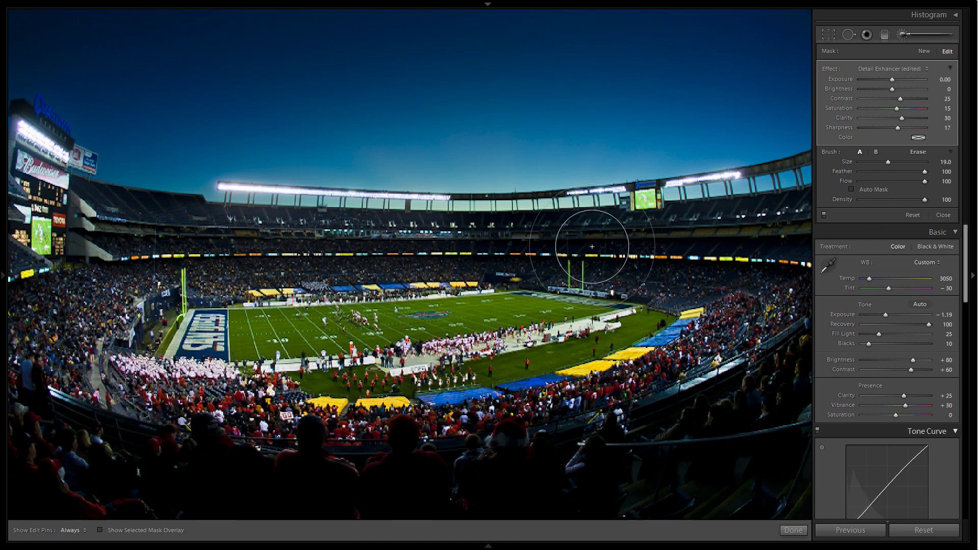
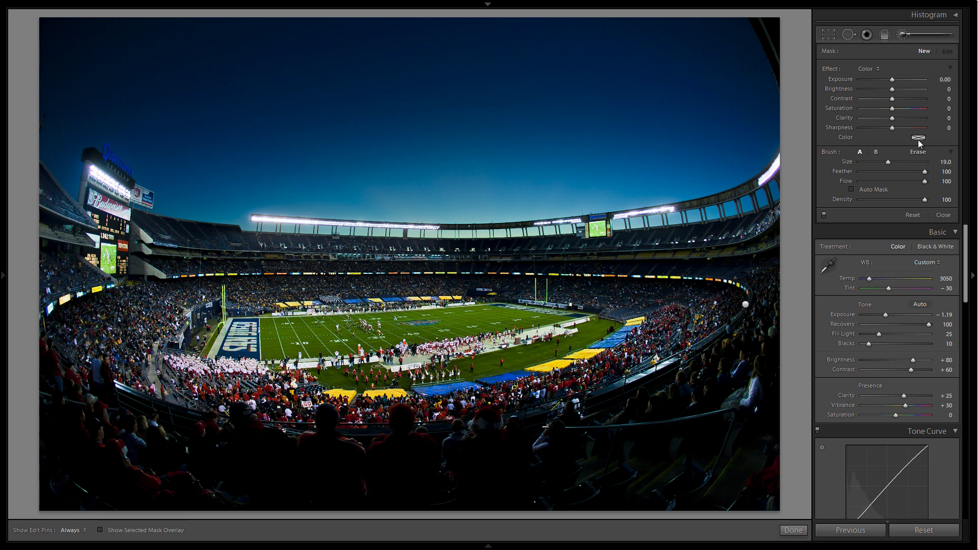
Step: Set the adjustment brush colour to orange with hue 31 and saturation 71%
left_click(919, 138)
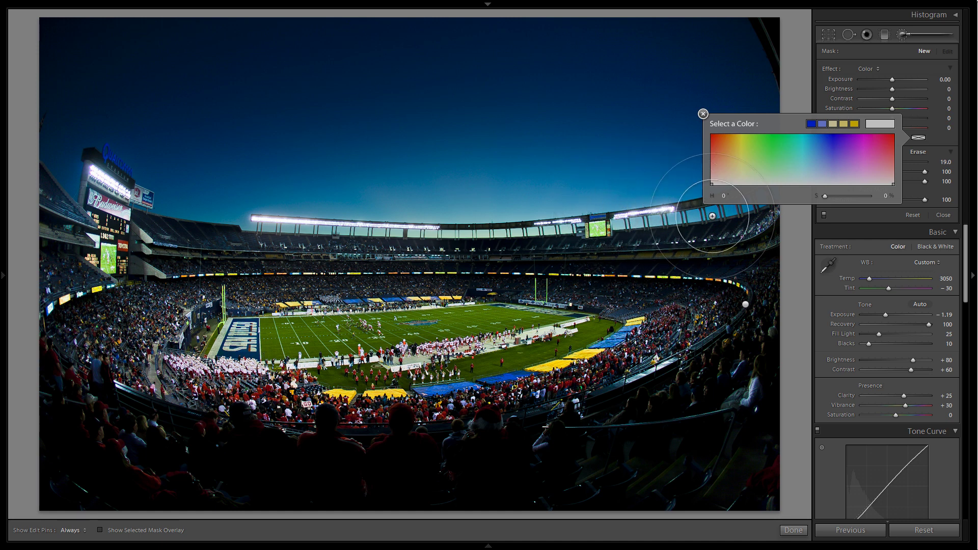
left_click(731, 158)
mouse_move(731, 158)
left_mouse_down()
mouse_move(730, 131)
mouse_move(726, 169)
mouse_move(726, 148)
left_mouse_up()
left_click(702, 114)
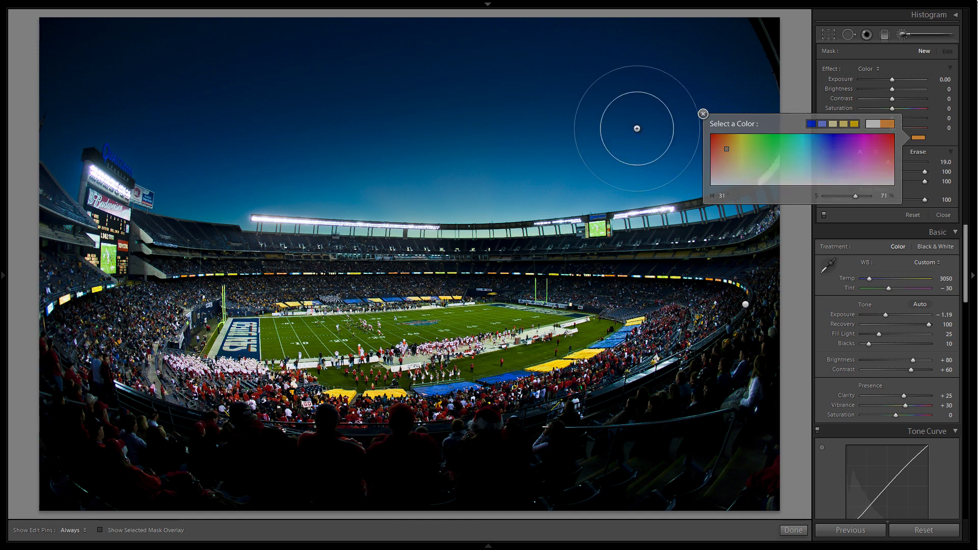
Step: Paint the orange tint over the entire stadium photo with a size 42 brush and set its Exposure to −0.25
scroll(521, 332, "up", 5)
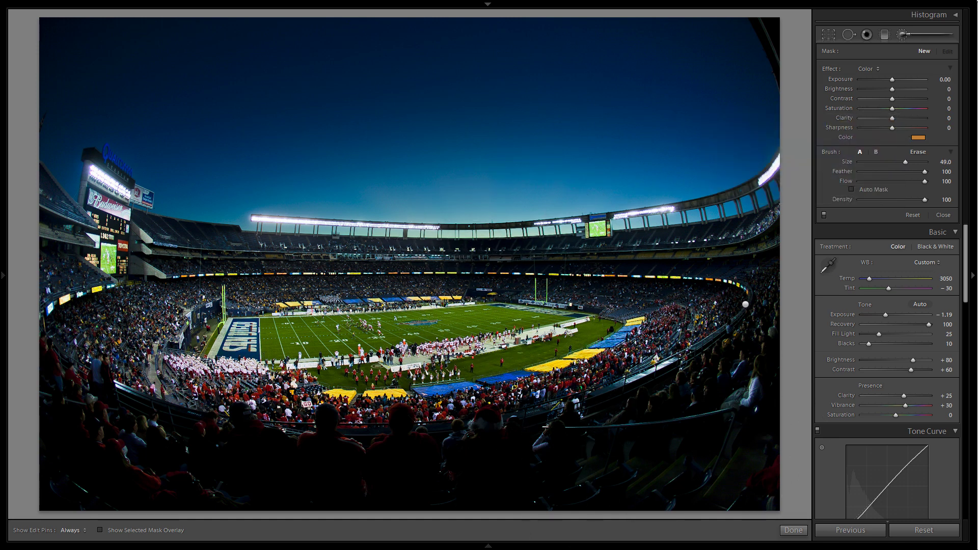
key("bracketleft")
key("F7")
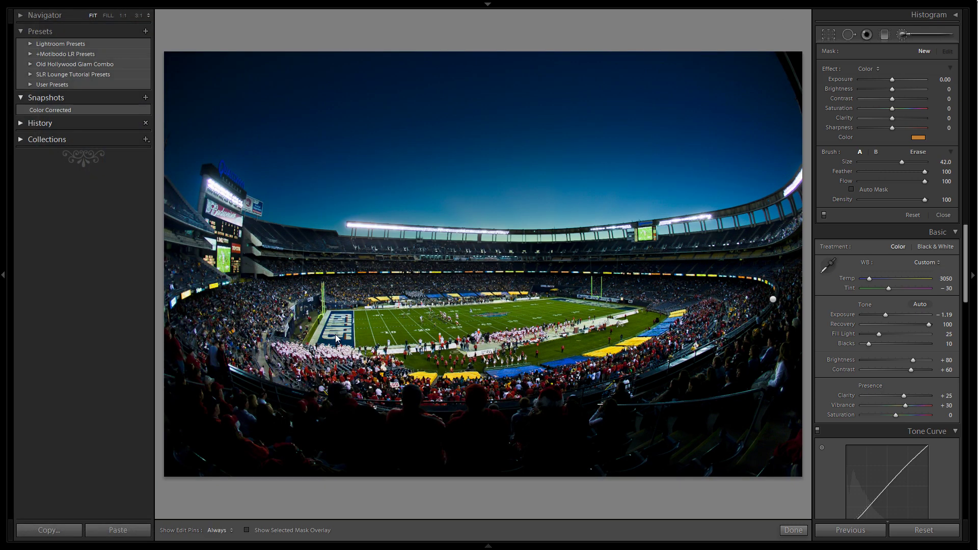
left_click(3, 275)
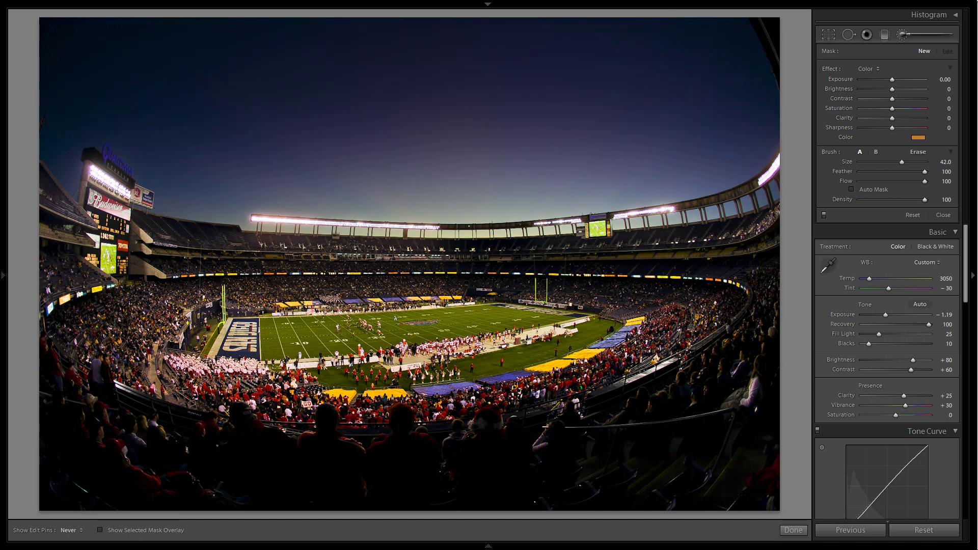
key("h")
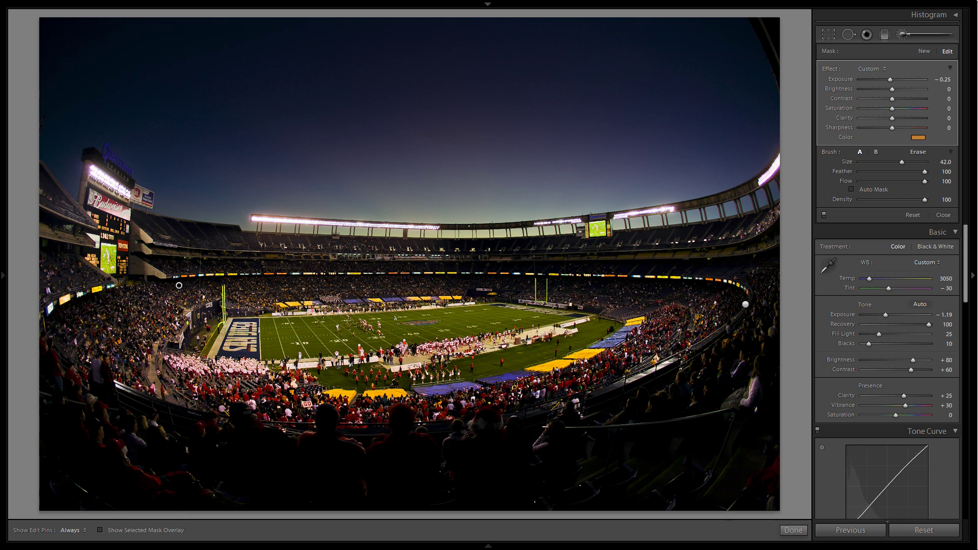
Step: Show the mask overlay and erase the orange tint from the far half of the field using an eraser of about size 6
scroll(552, 471, "down", 13)
key("o")
key("alt")
scroll(270, 340, "down", 6)
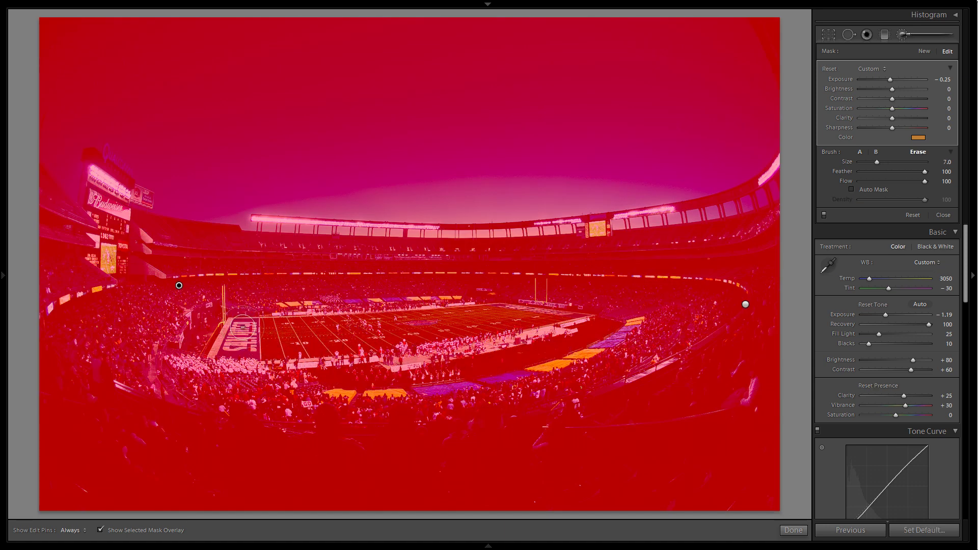
scroll(233, 332, "down", 1)
mouse_move(234, 331)
left_mouse_down()
mouse_move(496, 314)
mouse_move(564, 328)
left_mouse_up()
left_click(519, 321)
left_click_drag(463, 289, 331, 248)
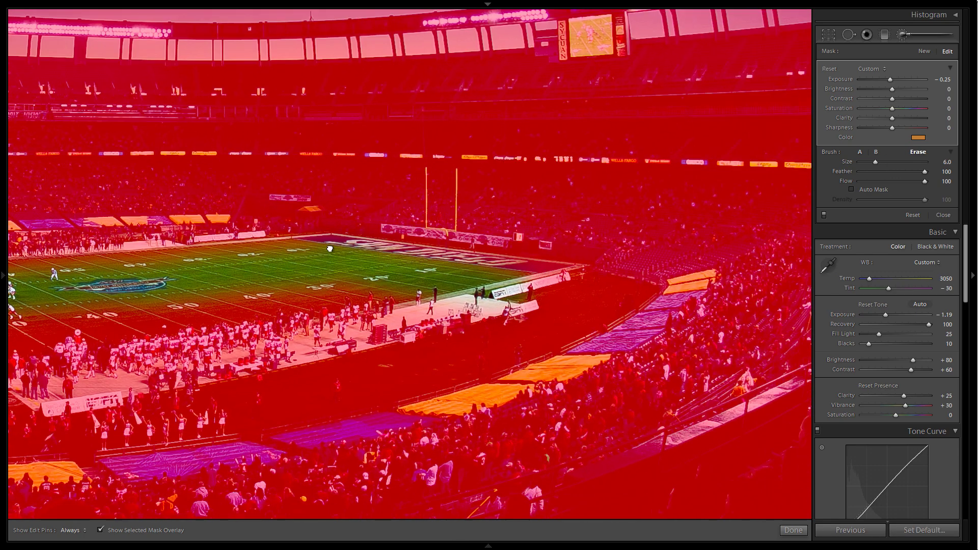
Step: Hide the edit pins and erase the orange tint from the near sideline, its grass strip and the remaining midfield
key("h")
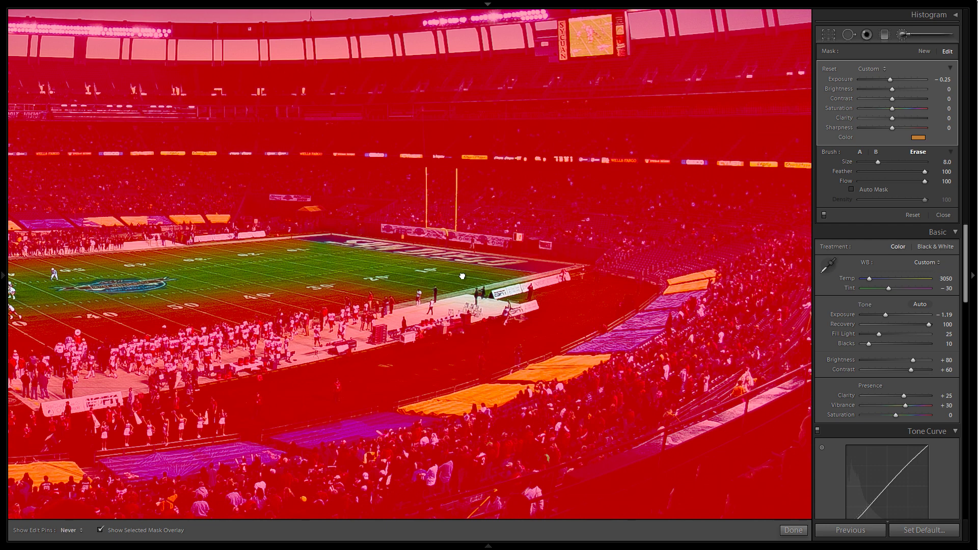
mouse_move(621, 295)
left_mouse_down()
mouse_move(601, 293)
mouse_move(510, 346)
mouse_move(337, 367)
mouse_move(510, 322)
mouse_move(526, 328)
mouse_move(392, 393)
mouse_move(399, 353)
left_mouse_up()
left_click_drag(322, 370, 518, 325)
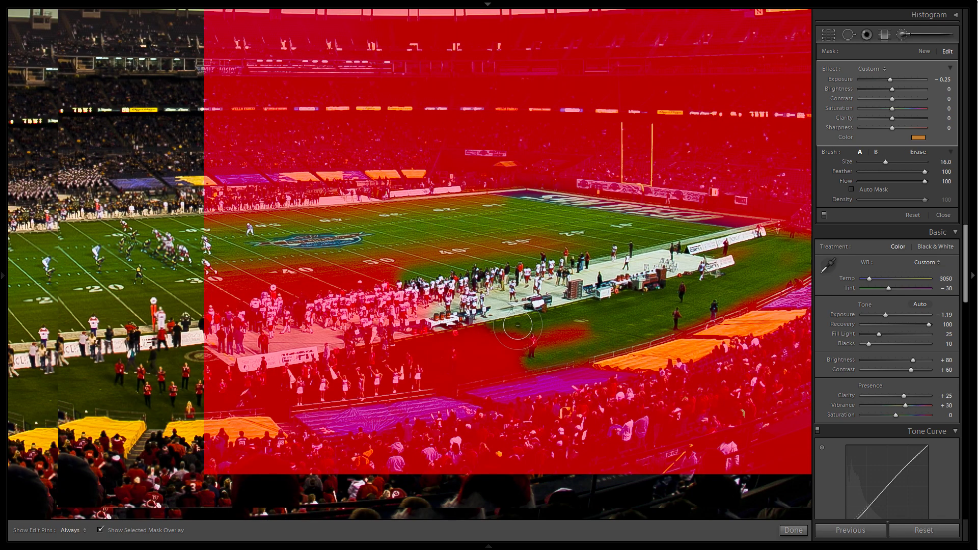
mouse_move(615, 326)
left_mouse_down()
mouse_move(279, 361)
mouse_move(548, 321)
mouse_move(298, 388)
mouse_move(327, 361)
mouse_move(409, 324)
mouse_move(341, 257)
mouse_move(223, 318)
mouse_move(365, 318)
mouse_move(229, 333)
left_mouse_up()
scroll(328, 362, "up", 6)
mouse_move(150, 354)
left_mouse_down()
mouse_move(450, 314)
mouse_move(637, 309)
mouse_move(444, 330)
left_mouse_up()
mouse_move(288, 258)
left_mouse_down()
mouse_move(359, 310)
mouse_move(451, 333)
mouse_move(498, 332)
mouse_move(408, 334)
mouse_move(353, 310)
mouse_move(438, 335)
left_mouse_up()
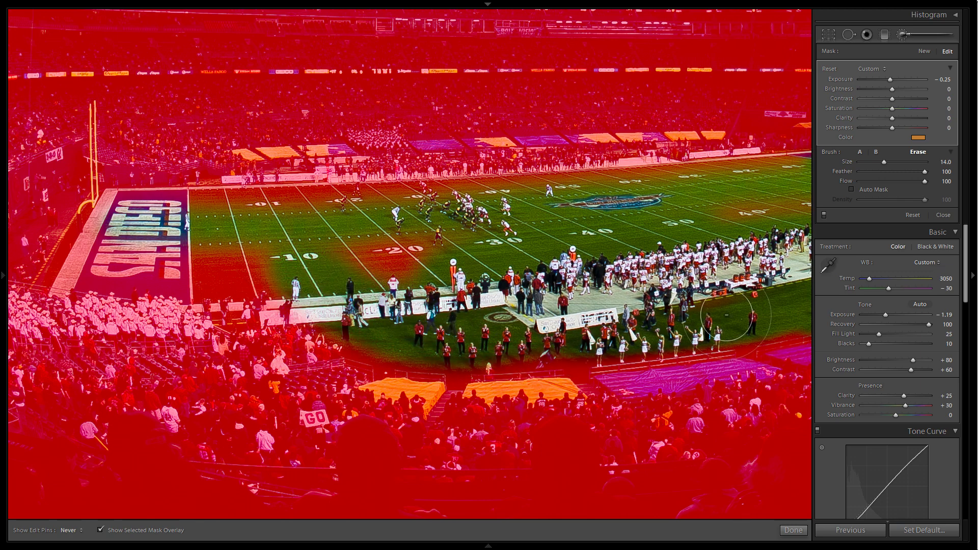
Step: Erase the orange tint from the lettered end zone with an eraser of size 12 and clean up leftover patches on the field
mouse_move(137, 259)
left_mouse_down()
mouse_move(311, 290)
mouse_move(220, 273)
mouse_move(335, 311)
mouse_move(218, 275)
left_mouse_up()
left_click_drag(218, 276, 489, 311)
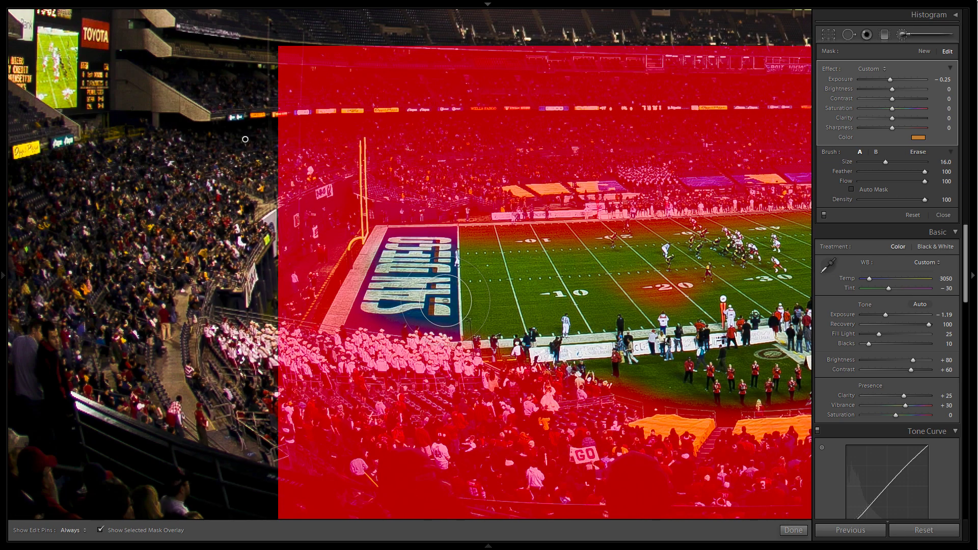
key("h")
key("bracketleft")
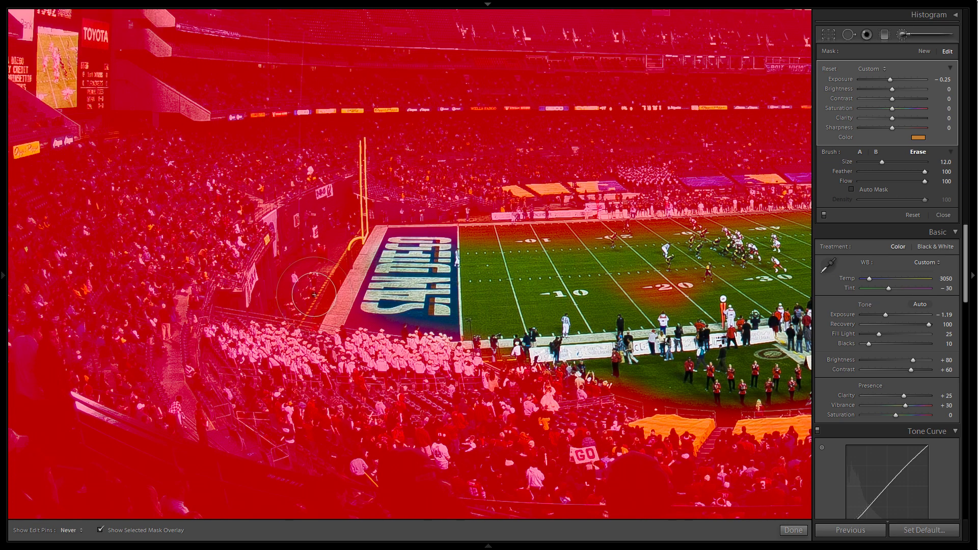
mouse_move(314, 294)
left_mouse_down()
mouse_move(348, 240)
mouse_move(391, 309)
mouse_move(456, 318)
mouse_move(325, 279)
mouse_move(335, 244)
mouse_move(299, 293)
mouse_move(339, 232)
mouse_move(624, 240)
mouse_move(402, 266)
mouse_move(386, 264)
mouse_move(735, 224)
left_mouse_up()
left_click_drag(707, 254, 402, 252)
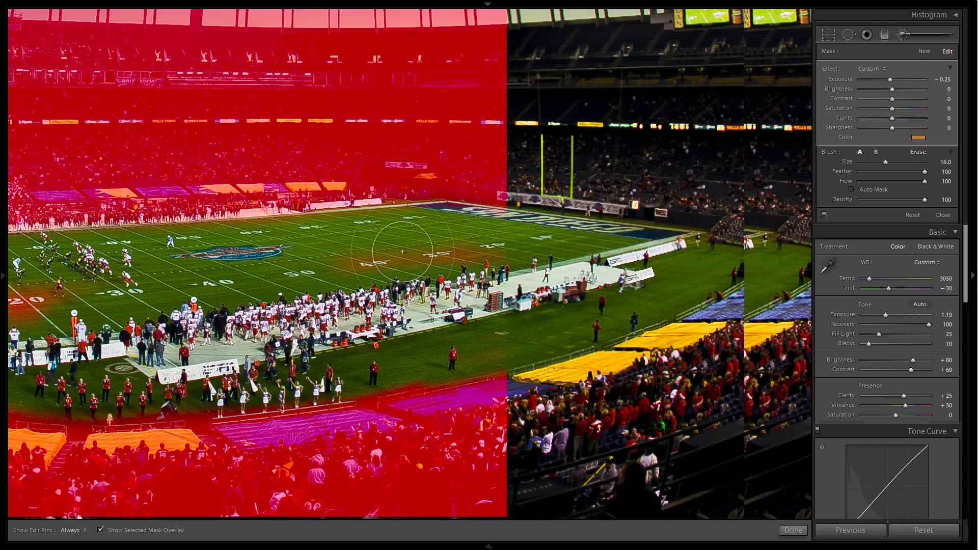
Step: Return to the full photo, hide the mask overlay and lower the orange tint's Exposure to −0.38
key("z")
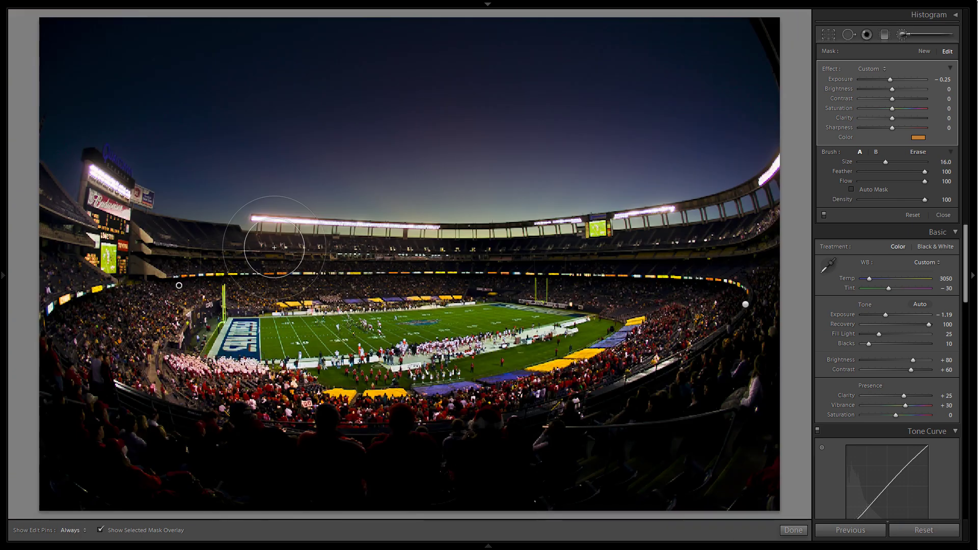
key("o")
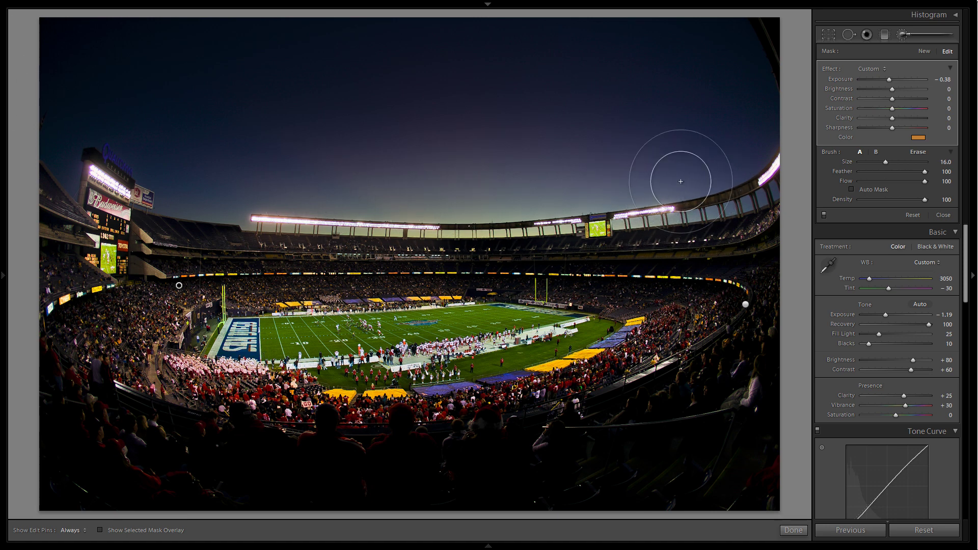
Step: Activate the Graduated Filter and set its colour to pure red with hue 0 and saturation 100%
left_click(888, 37)
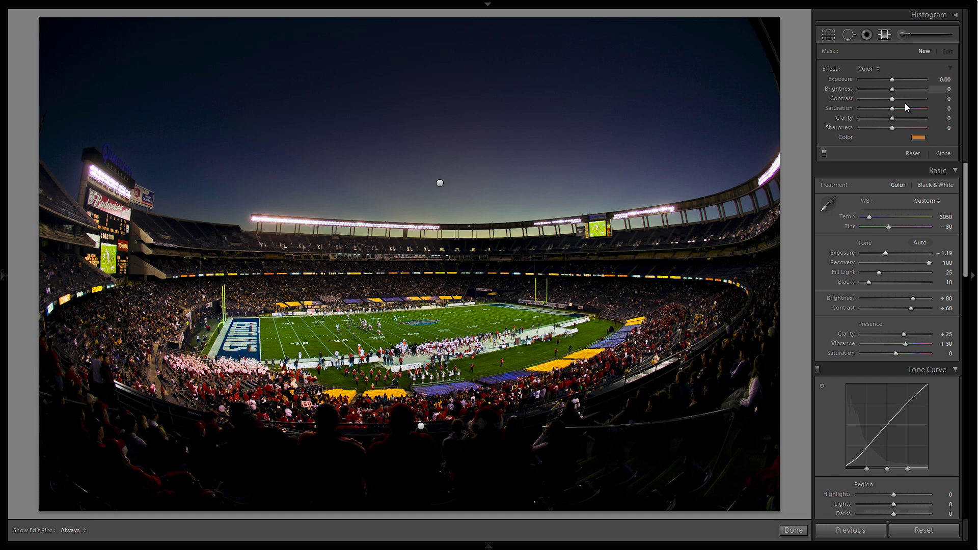
left_click(919, 138)
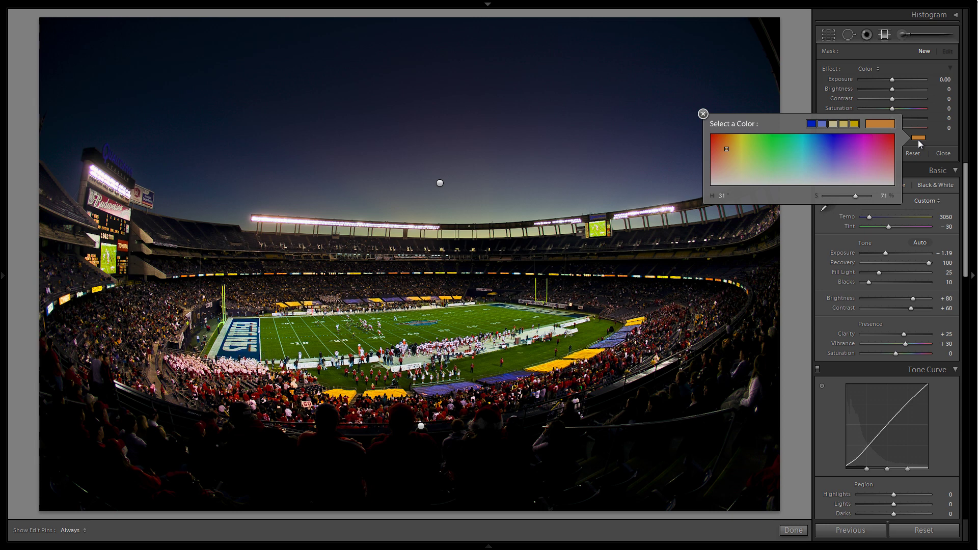
left_click(919, 141)
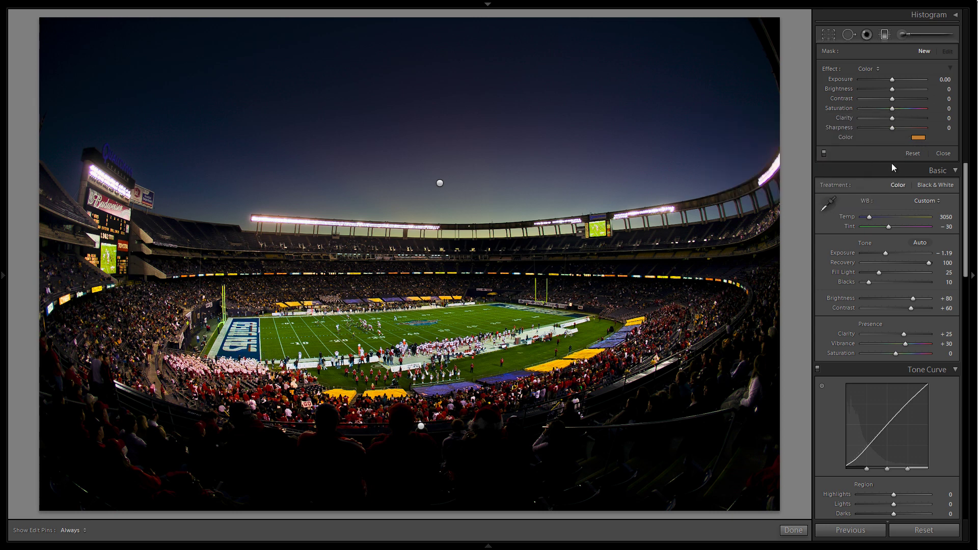
left_click(920, 139)
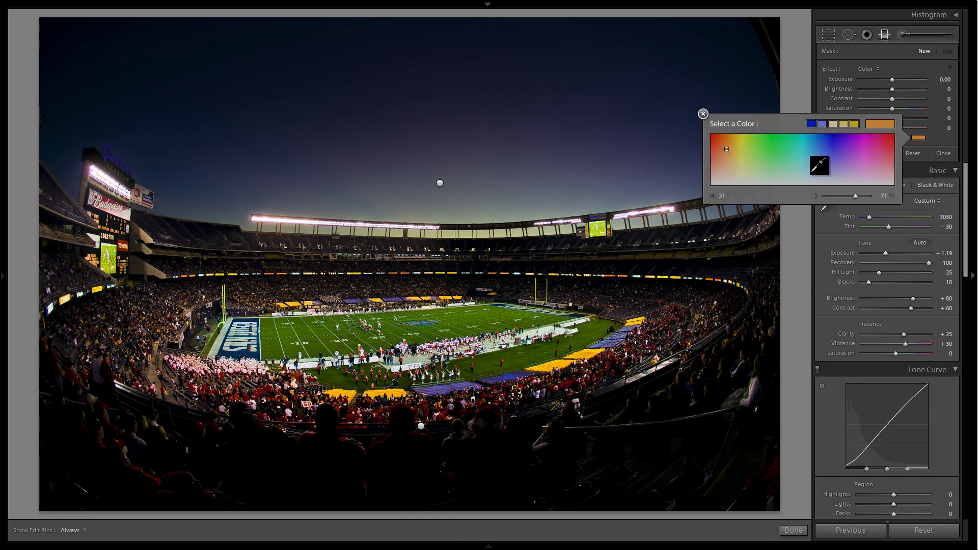
left_click(717, 139)
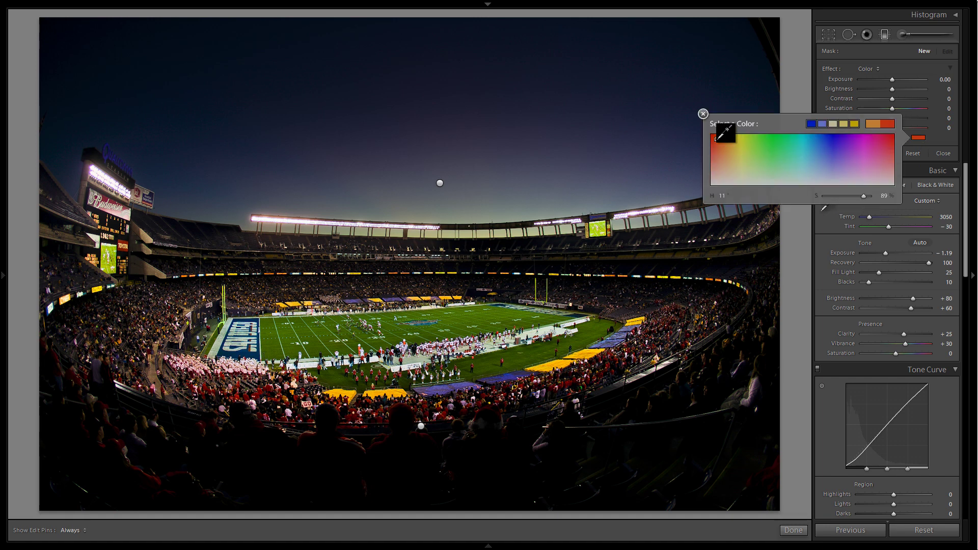
left_click(703, 113)
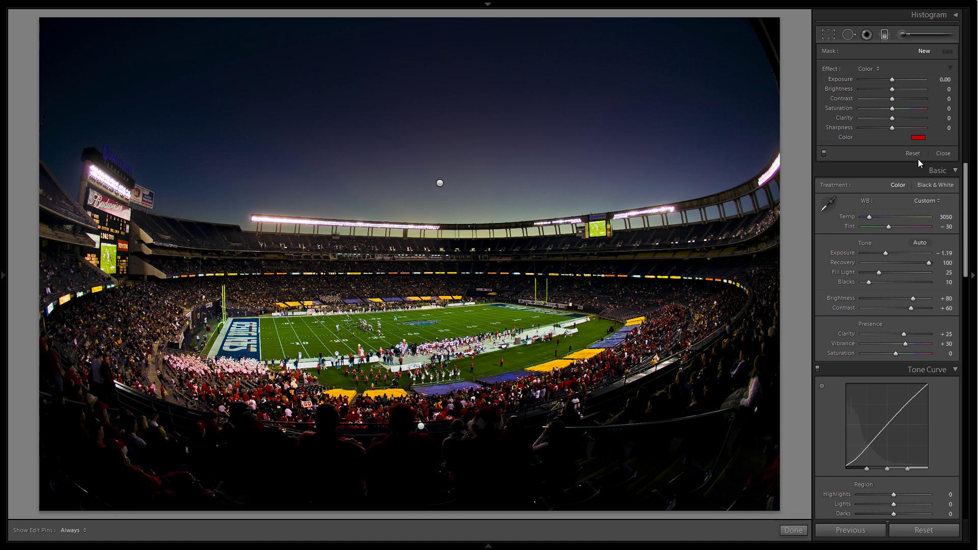
Step: Draw a straight red gradient from the top of the sky down to the stands, with Exposure 0.25 and Saturation −38
key("shift")
left_click_drag(439, 39, 422, 259)
key("ctrl+z")
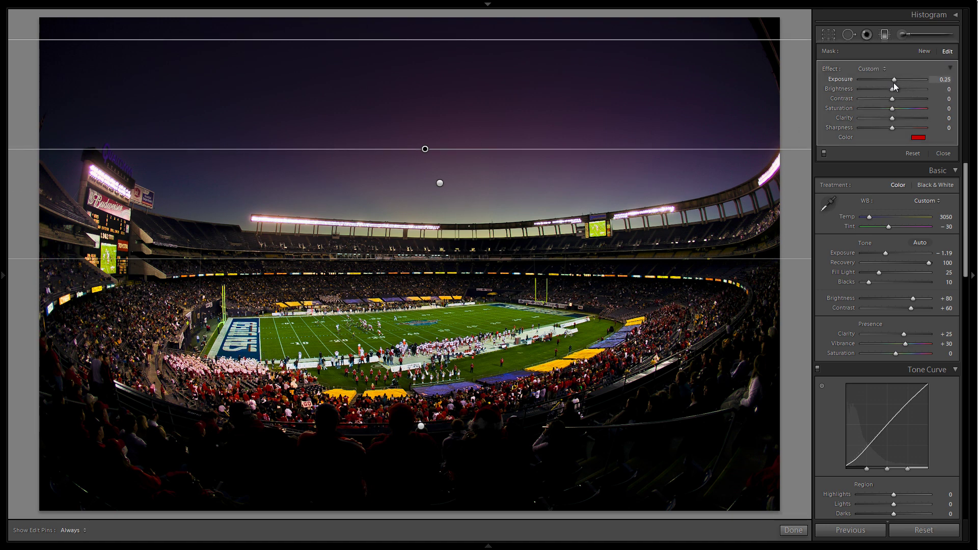
key("Up")
left_click_drag(891, 107, 890, 108)
mouse_move(884, 111)
left_mouse_down()
mouse_move(858, 112)
mouse_move(883, 128)
left_mouse_up()
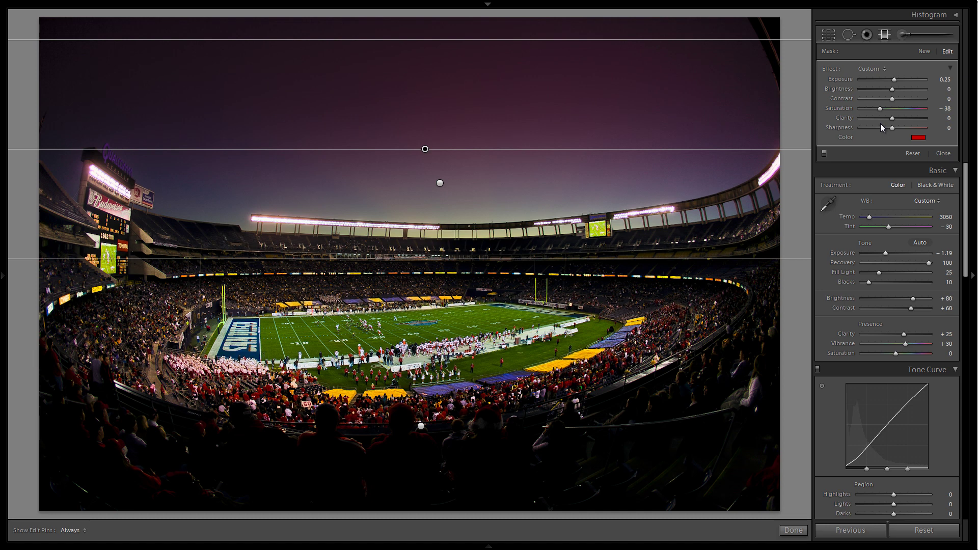
left_click(887, 35)
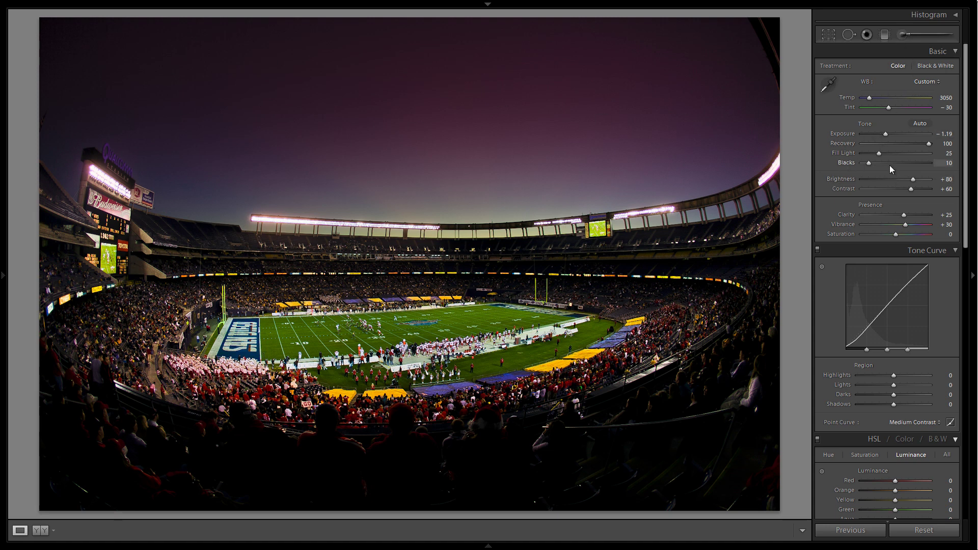
Step: Reduce the manual Lens Vignetting Amount to +31 to darken the photo's corners
scroll(912, 189, "down", 10)
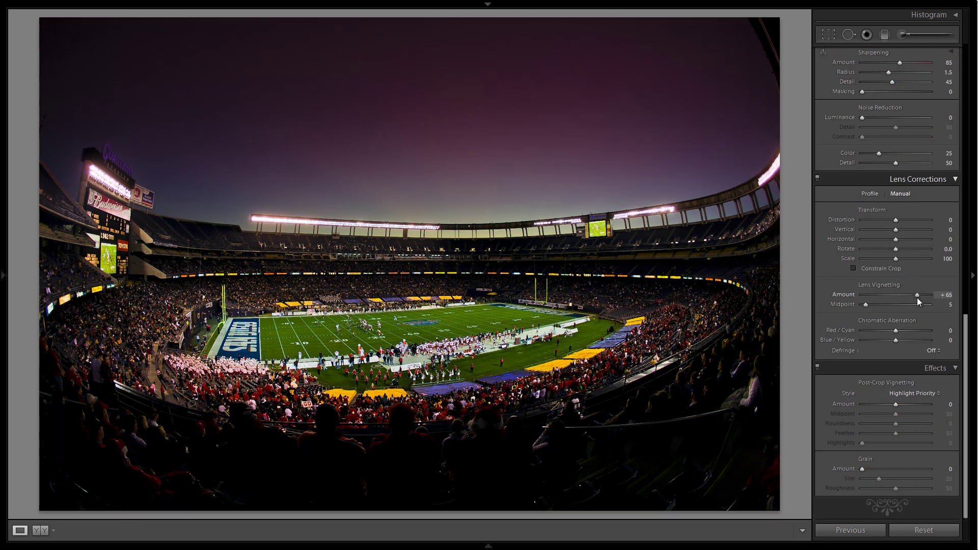
left_click_drag(917, 298, 915, 297)
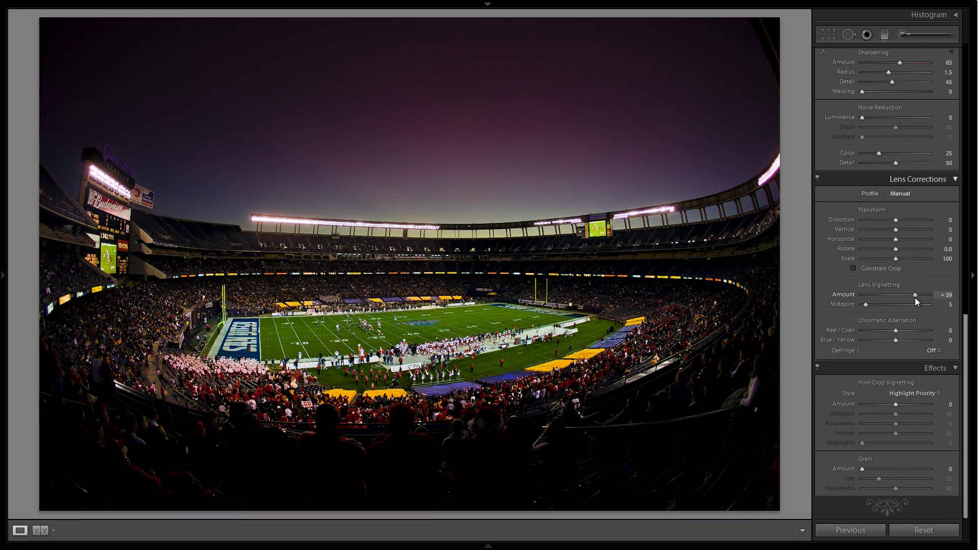
left_click_drag(913, 295, 911, 295)
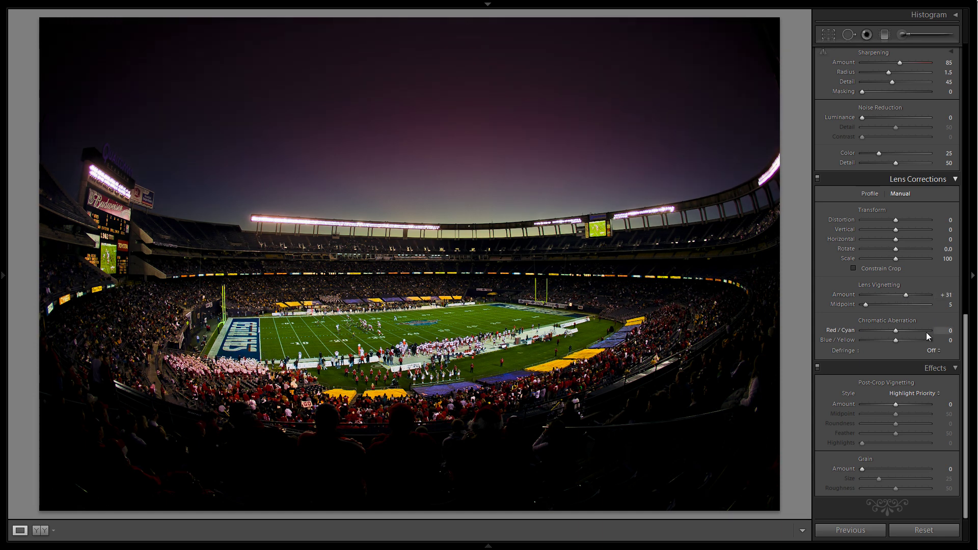
Step: Activate the Adjustment Brush and set its colour to orange with hue 35 and saturation 75%
scroll(927, 332, "up", 10)
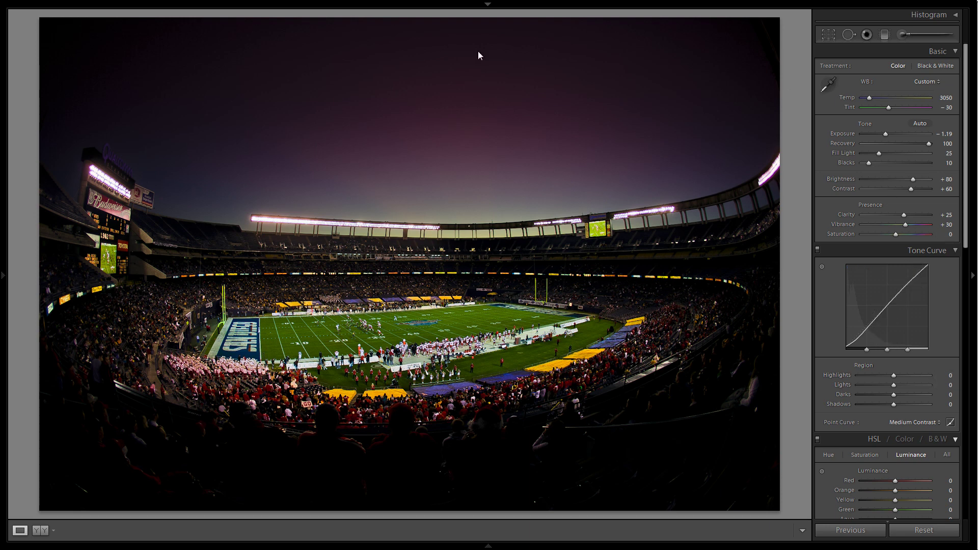
left_click(903, 36)
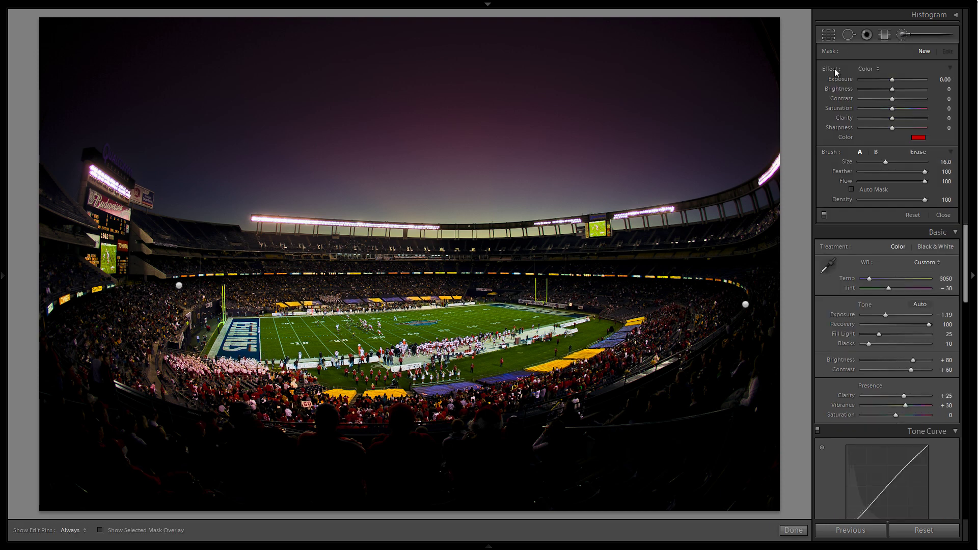
left_click(920, 138)
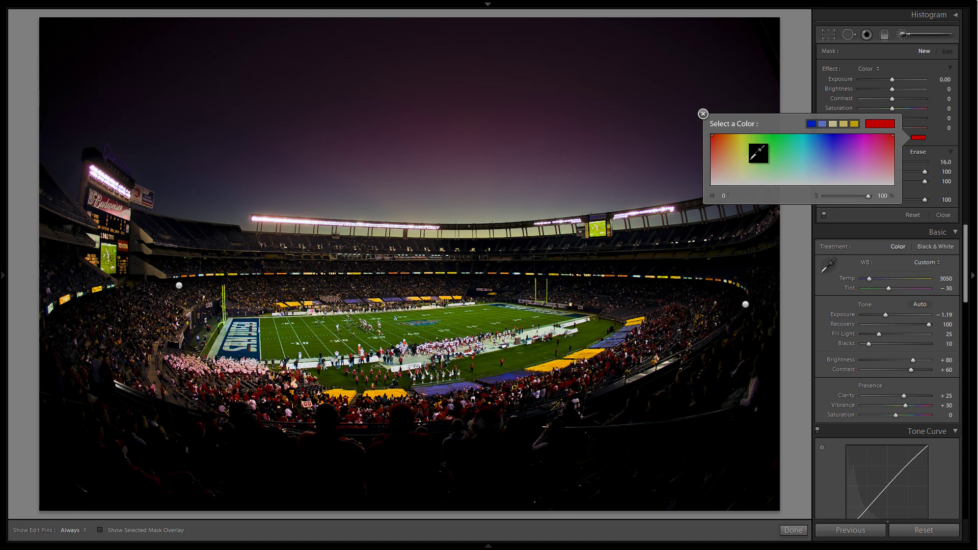
left_click_drag(749, 161, 721, 143)
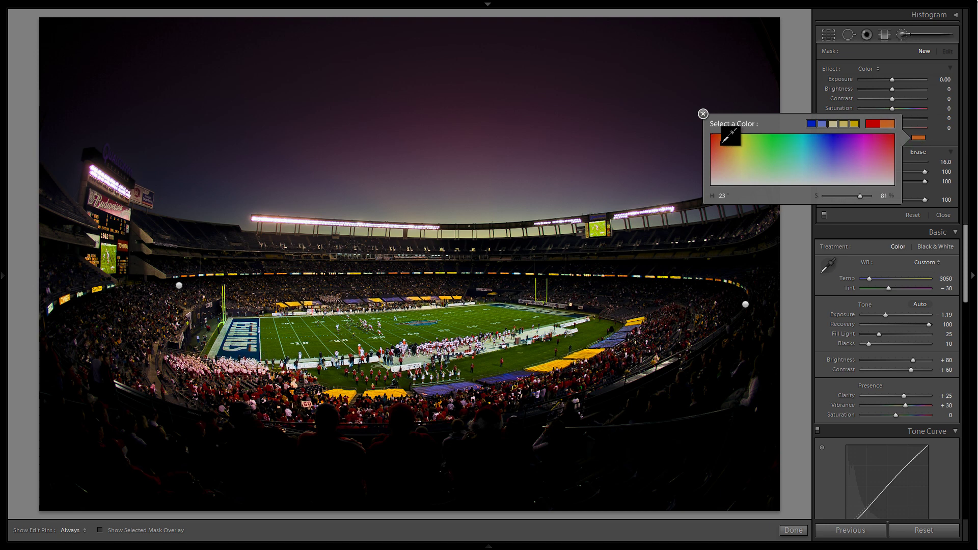
left_click(729, 147)
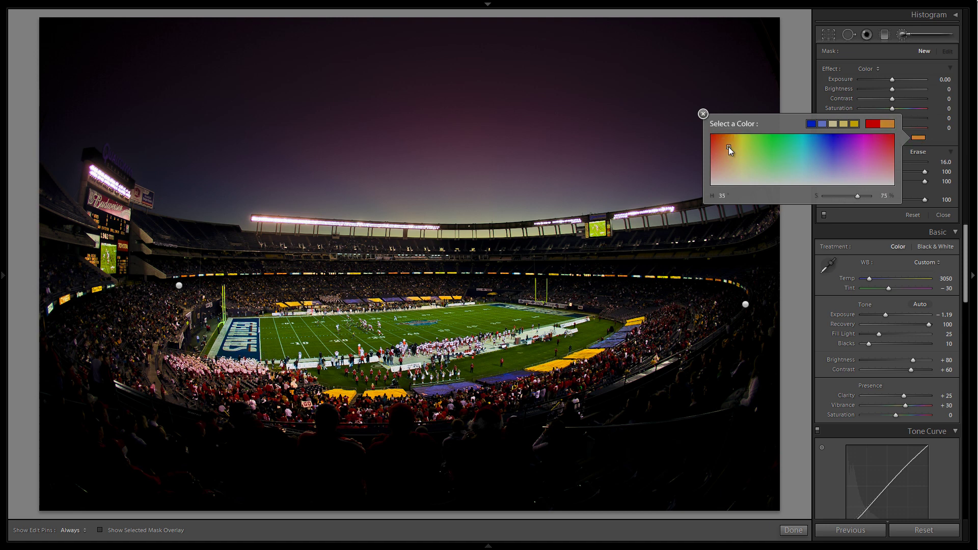
left_click(704, 115)
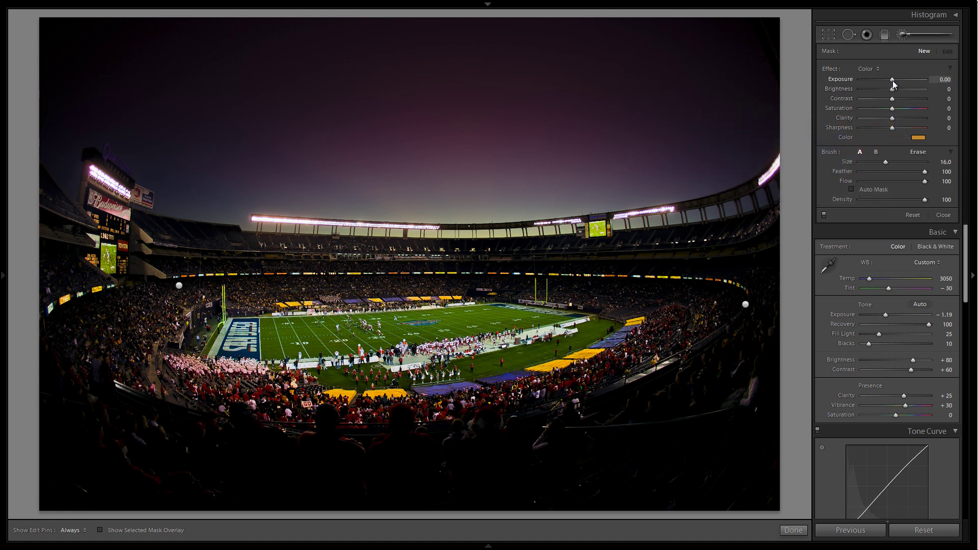
Step: Set the brush Exposure to −0.38, hide the edit pins and paint the orange tint across the sky above the stadium rim
scroll(564, 199, "up", 5)
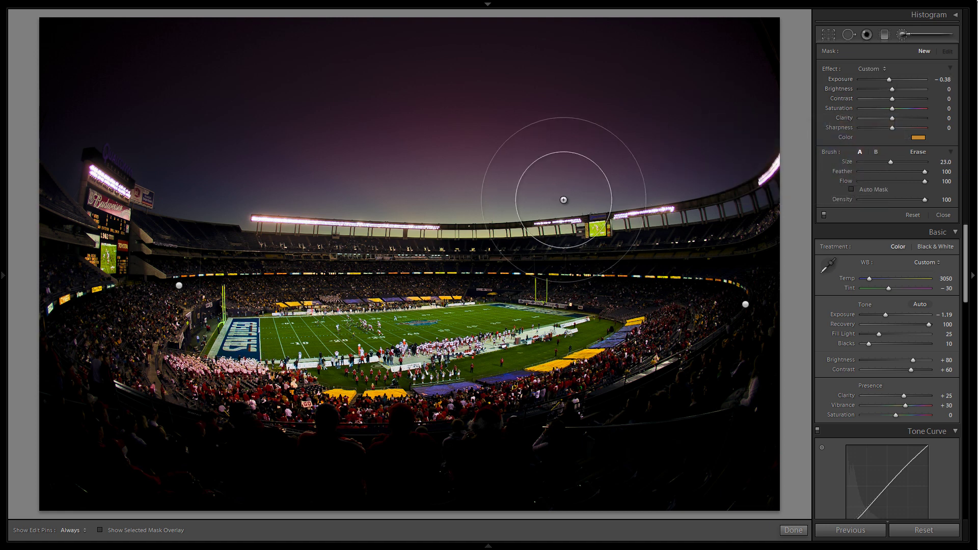
scroll(563, 198, "down", 4)
key("h")
mouse_move(765, 160)
left_mouse_down()
mouse_move(783, 145)
mouse_move(693, 172)
mouse_move(381, 180)
mouse_move(24, 120)
mouse_move(310, 169)
mouse_move(632, 176)
mouse_move(805, 135)
mouse_move(778, 136)
mouse_move(745, 66)
mouse_move(883, 4)
left_mouse_up()
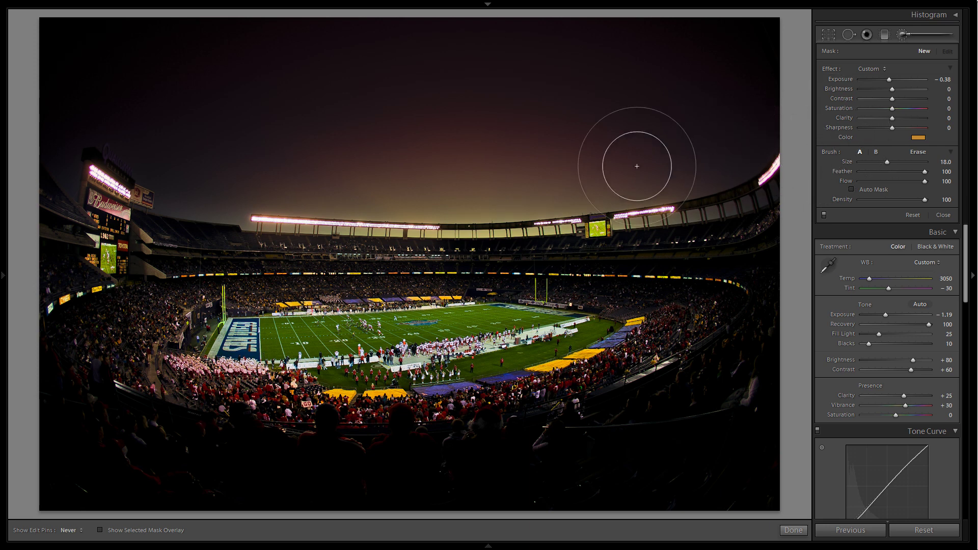
Step: Extend the orange tint across the sky's left part and erase it from the stands and field with a size 35 eraser
mouse_move(20, 106)
left_mouse_down()
mouse_move(775, 153)
mouse_move(209, 171)
left_mouse_up()
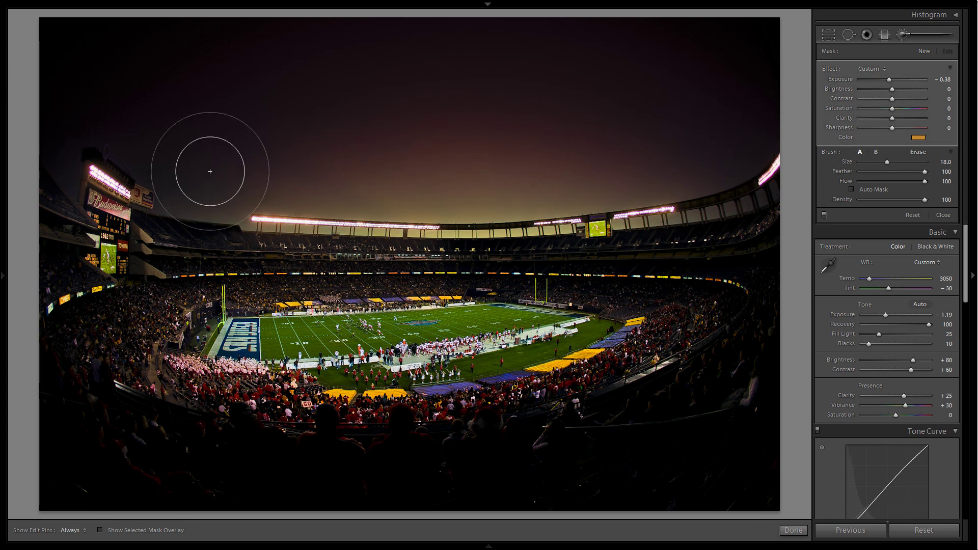
key("alt")
left_click_drag(121, 252, 42, 204)
scroll(31, 198, "up", 8)
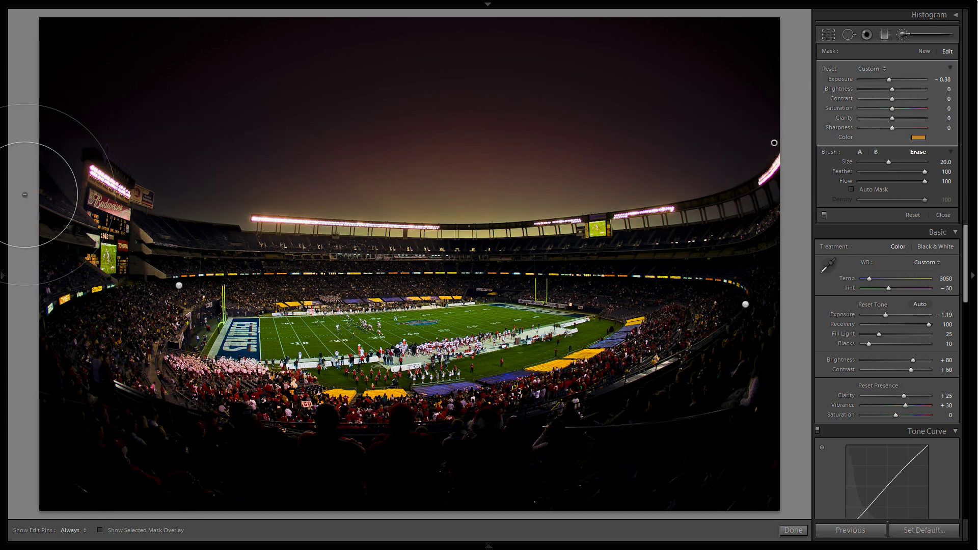
scroll(9, 252, "up", 3)
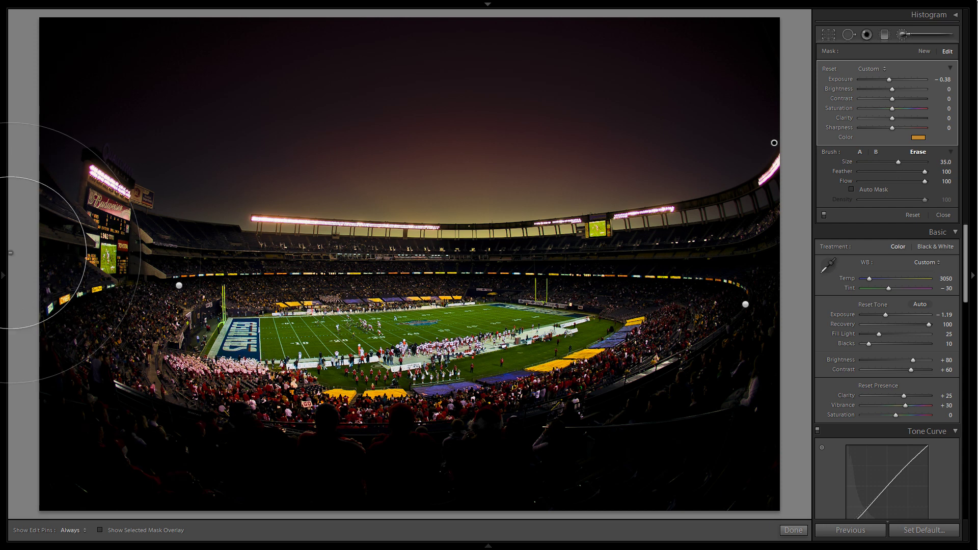
left_click_drag(26, 278, 189, 338)
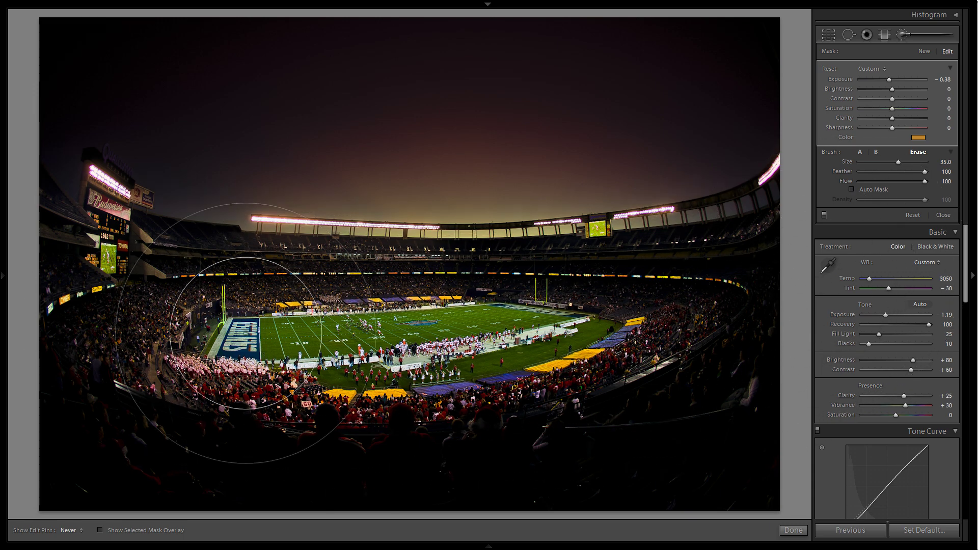
key("h")
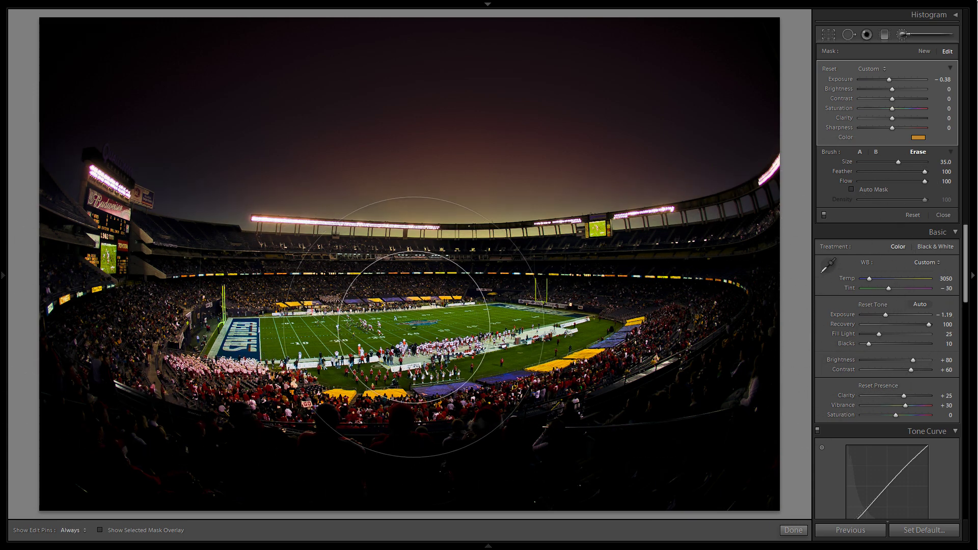
mouse_move(25, 252)
left_mouse_down()
mouse_move(72, 281)
mouse_move(349, 363)
mouse_move(484, 362)
mouse_move(887, 269)
mouse_move(936, 313)
left_mouse_up()
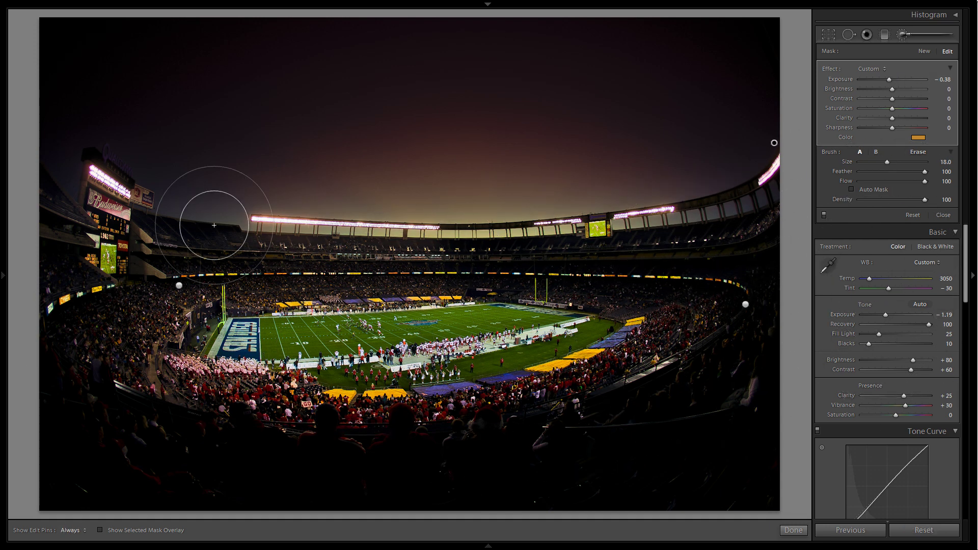
Step: Set the orange tint's Exposure to −0.64 and erase the tint along the top of the sky with a size 30 eraser
left_click_drag(890, 81, 890, 84)
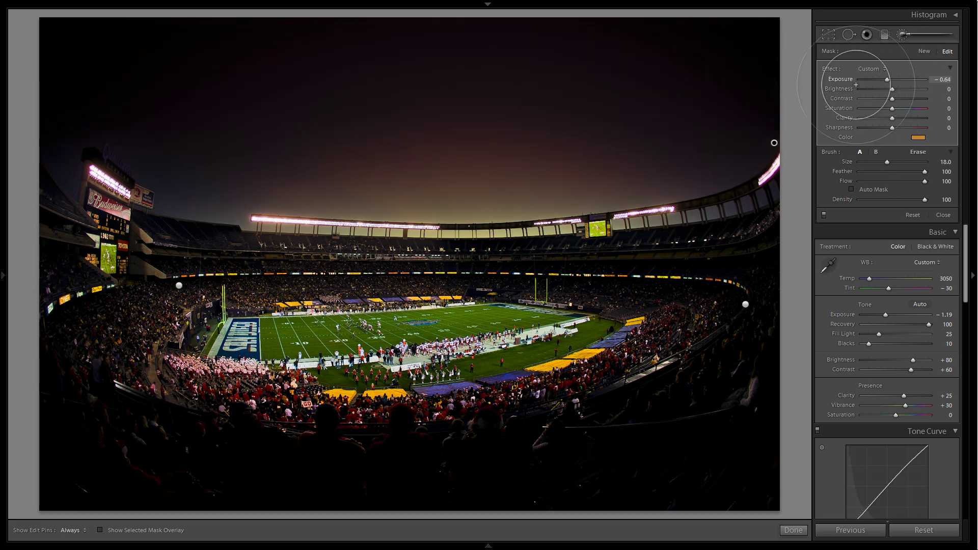
key("]")
key("]")
key("bracketright")
key("bracketright")
key("bracketright")
key("bracketright")
key("alt")
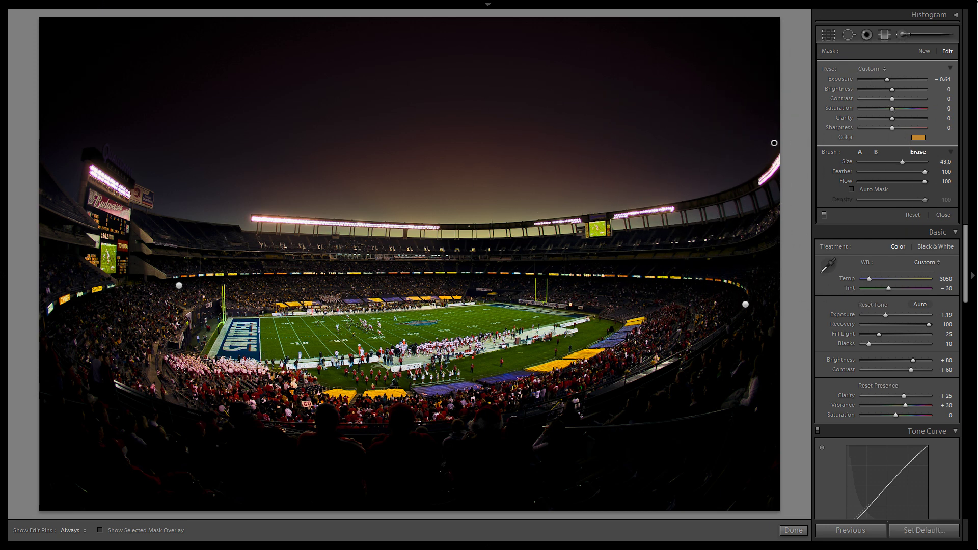
key("bracketleft")
key("bracketleft")
key("bracketleft")
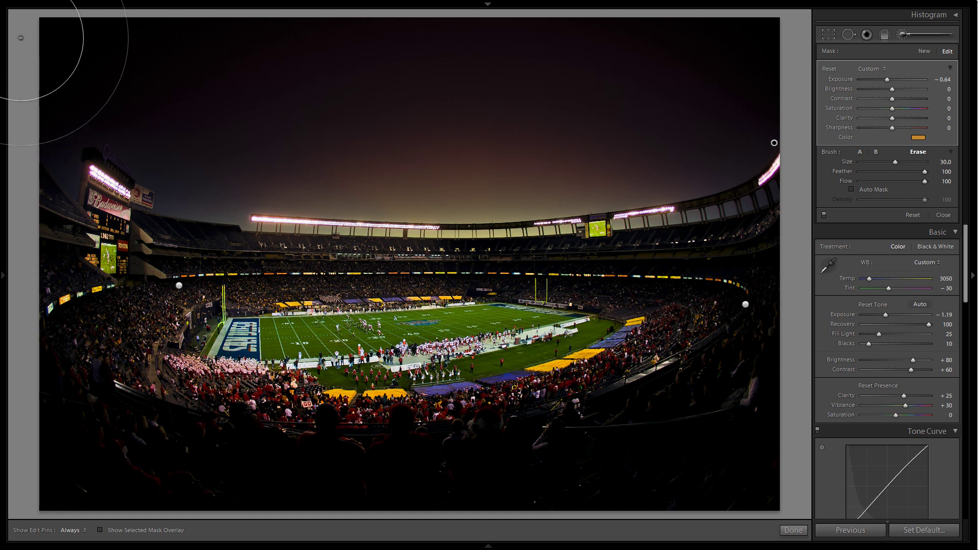
left_click_drag(51, 19, 442, 28)
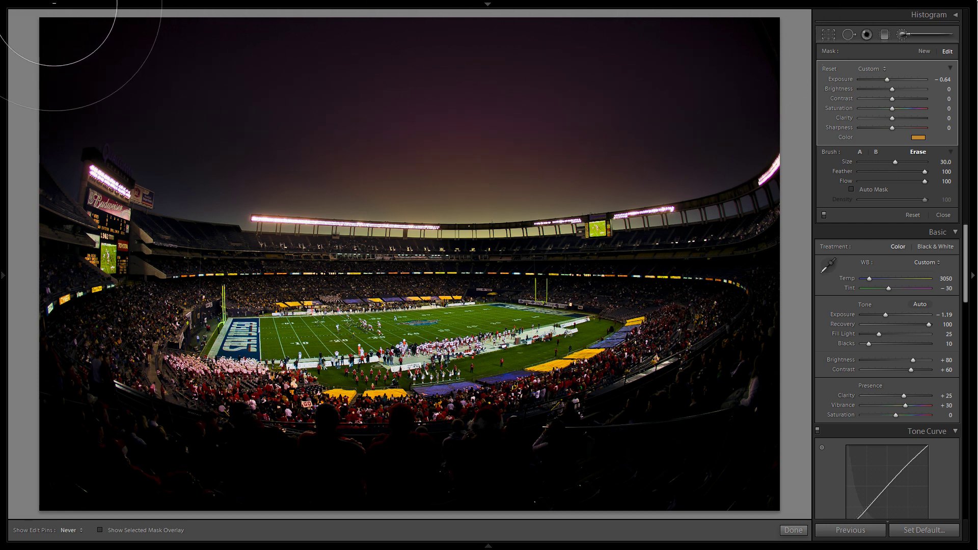
key("h")
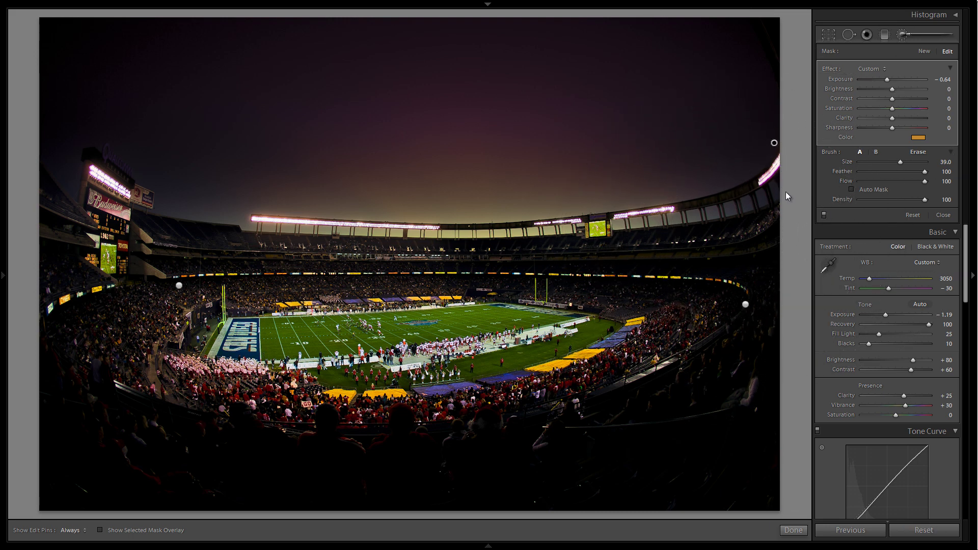
Step: Check the sky tint's coverage by toggling the mask overlay on and off, and close the Adjustment Brush
key("o")
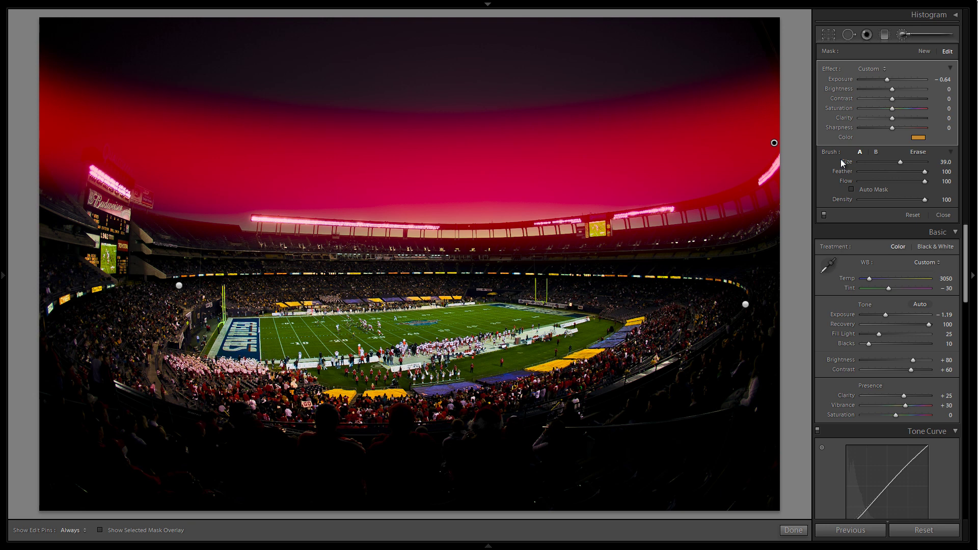
key("o")
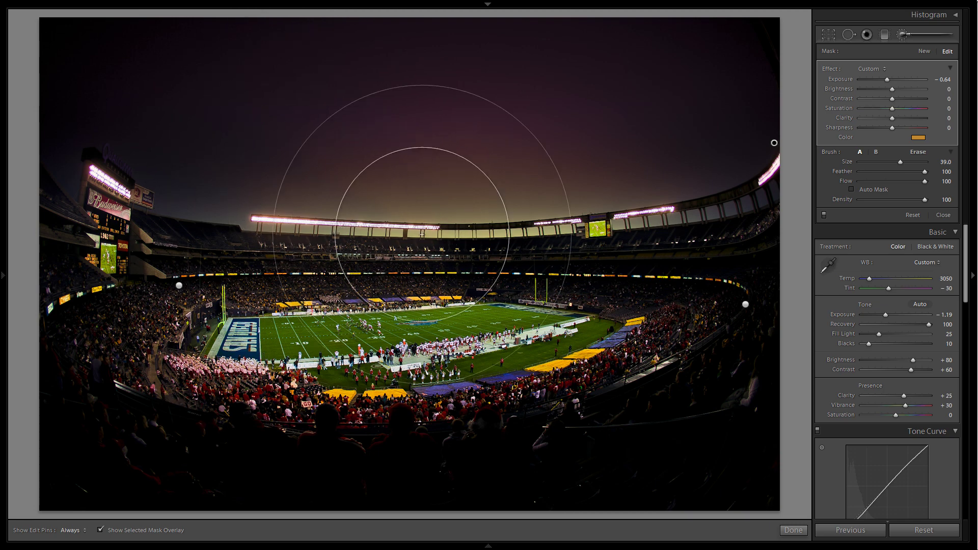
key("o")
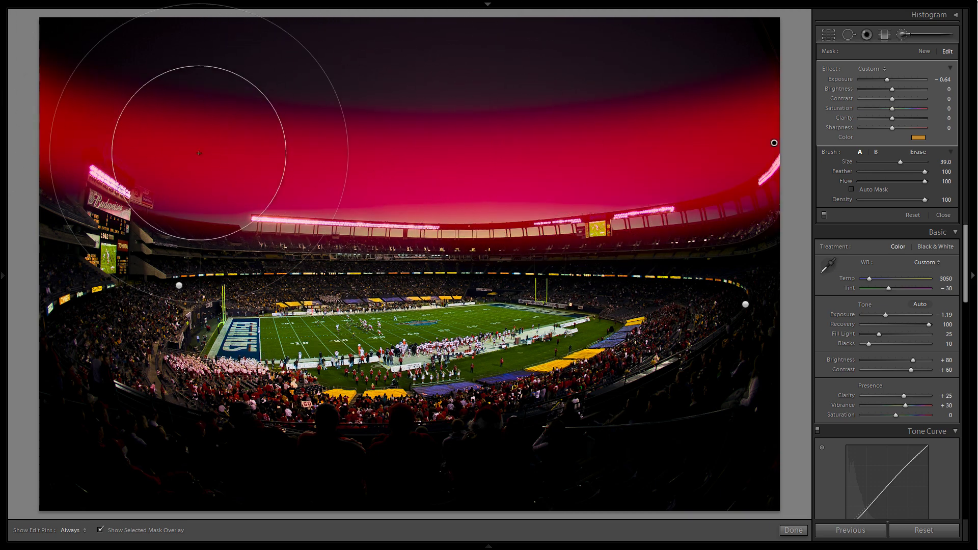
key("o")
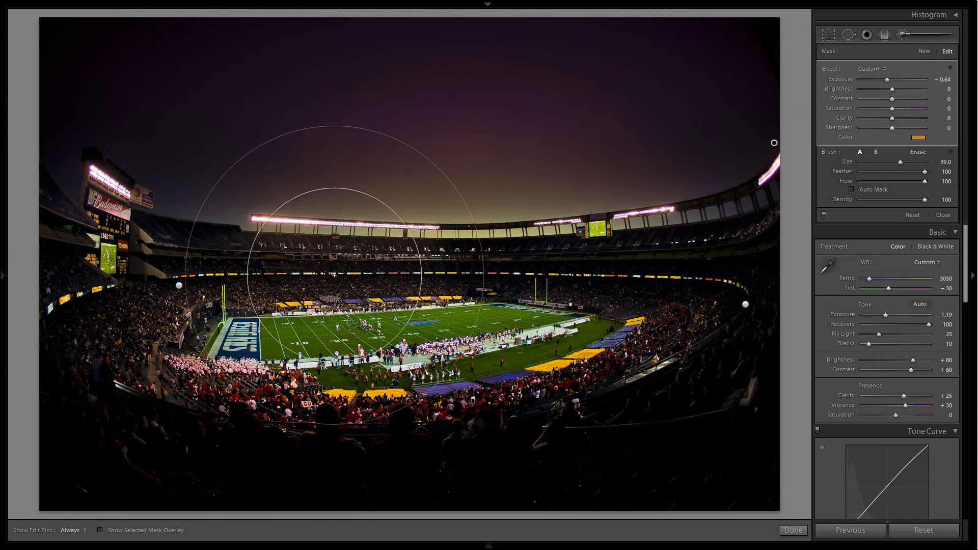
left_click(906, 40)
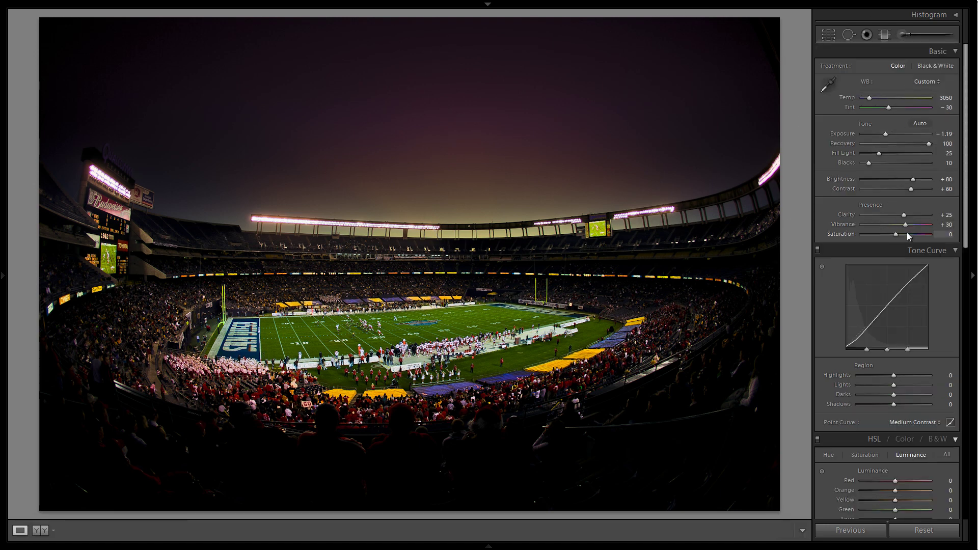
Step: Set the photo's overall Saturation to +15 and Contrast to +75
key("Up")
key("Up")
key("Down")
key("Down")
key("Up")
key("Up")
key("Up")
key("Up")
key("Down")
key("Down")
mouse_move(906, 224)
left_mouse_down()
mouse_move(917, 228)
mouse_move(909, 228)
left_mouse_up()
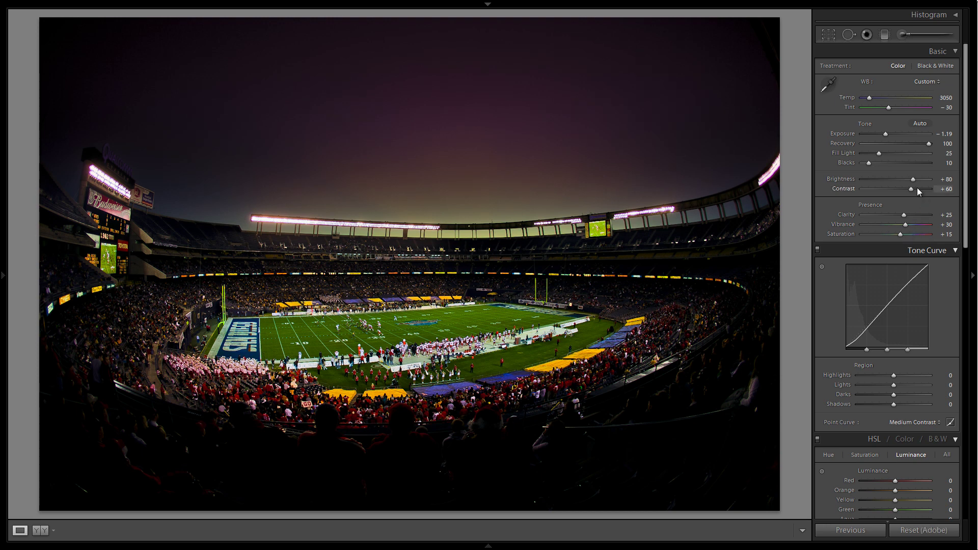
key("shift+Up")
Step: Save the current look as a new snapshot named Dramatic Coloring
key("F7")
left_click(145, 97)
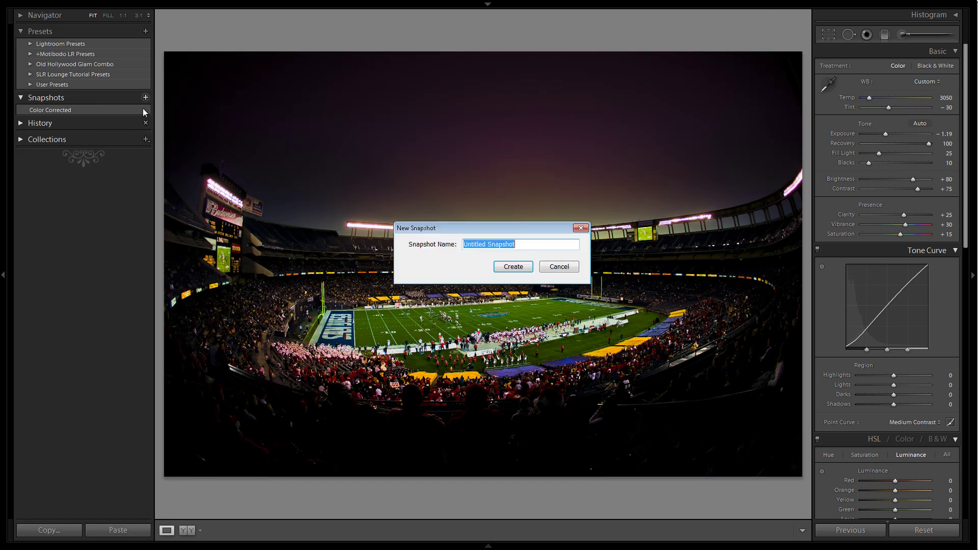
type("Dramatic Coloring")
key("Return")
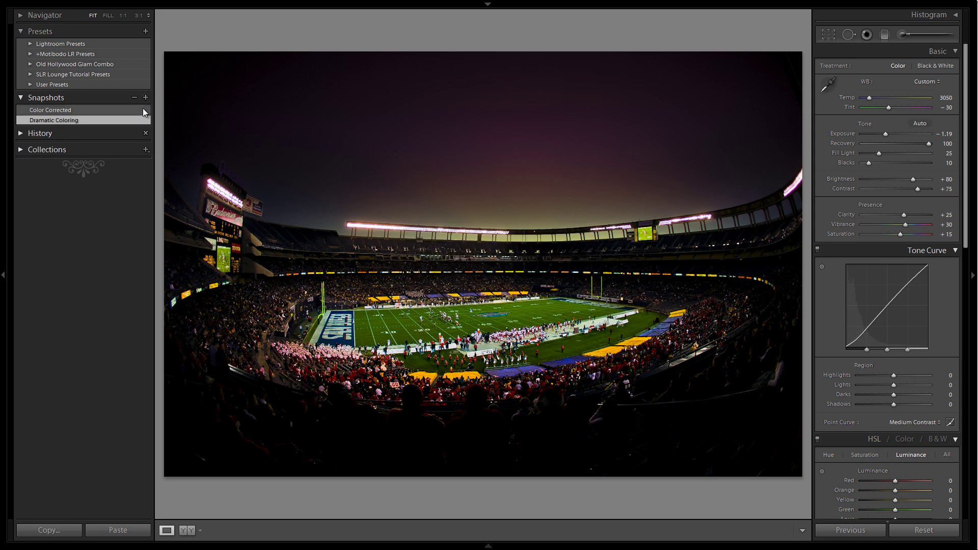
Step: Compare the Color Corrected and Dramatic Coloring snapshots, ending on Dramatic Coloring
left_click(99, 110)
left_click(91, 120)
left_click(98, 115)
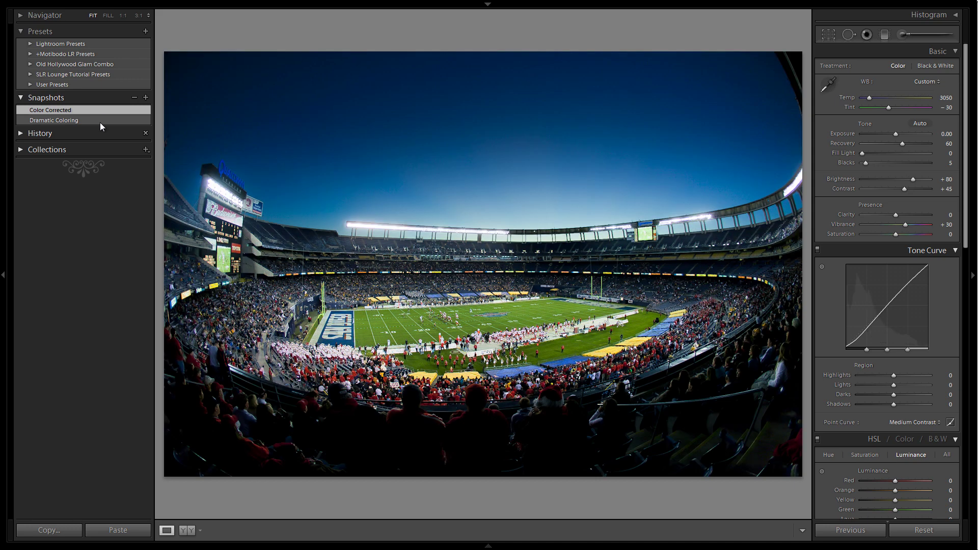
left_click(100, 122)
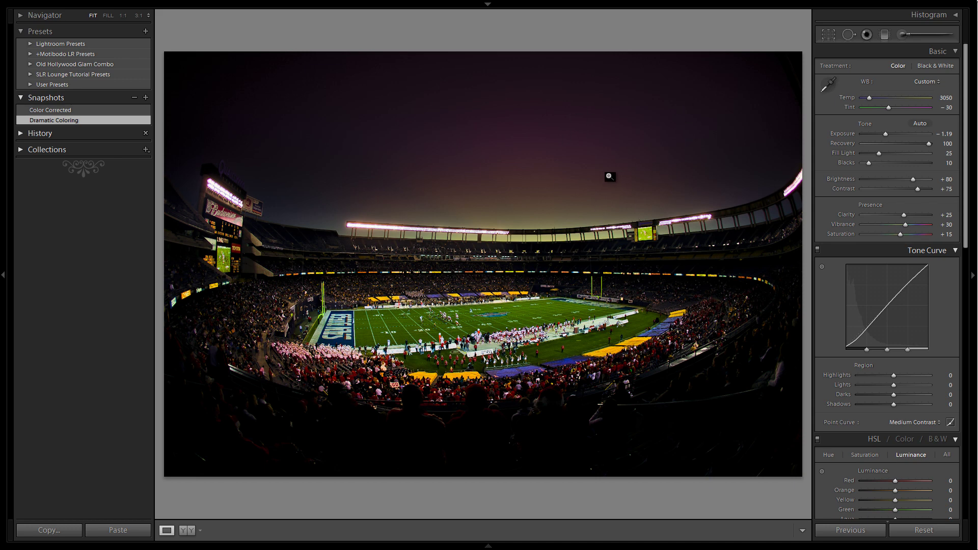
Step: Display the photo's shooting information and set Luminance noise reduction to 40 while viewing the sky at 1:1
key("i")
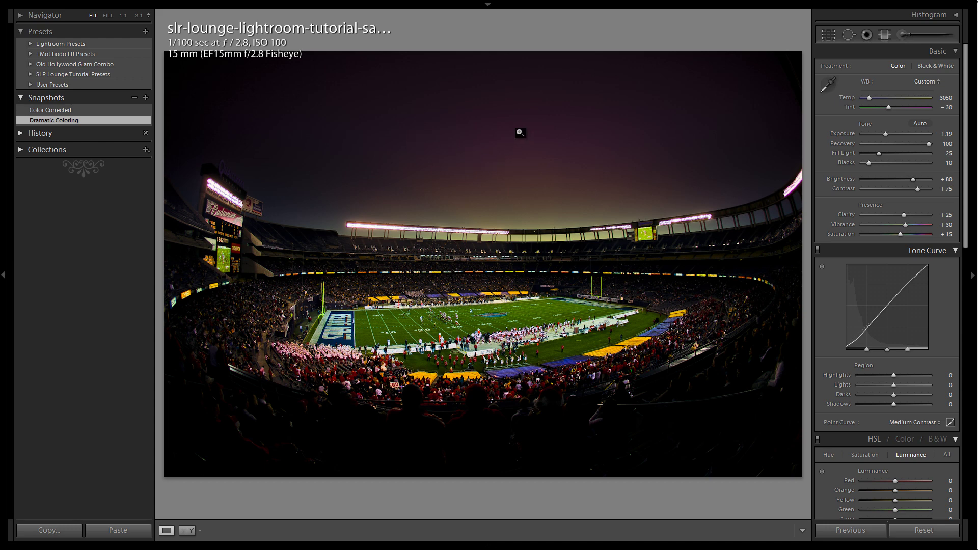
left_click(504, 116)
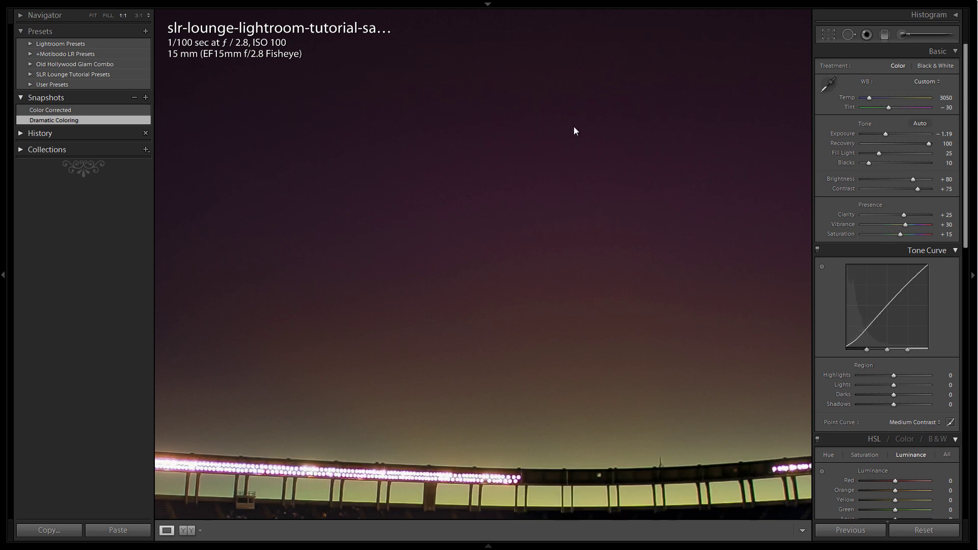
scroll(889, 203, "down", 10)
mouse_move(898, 232)
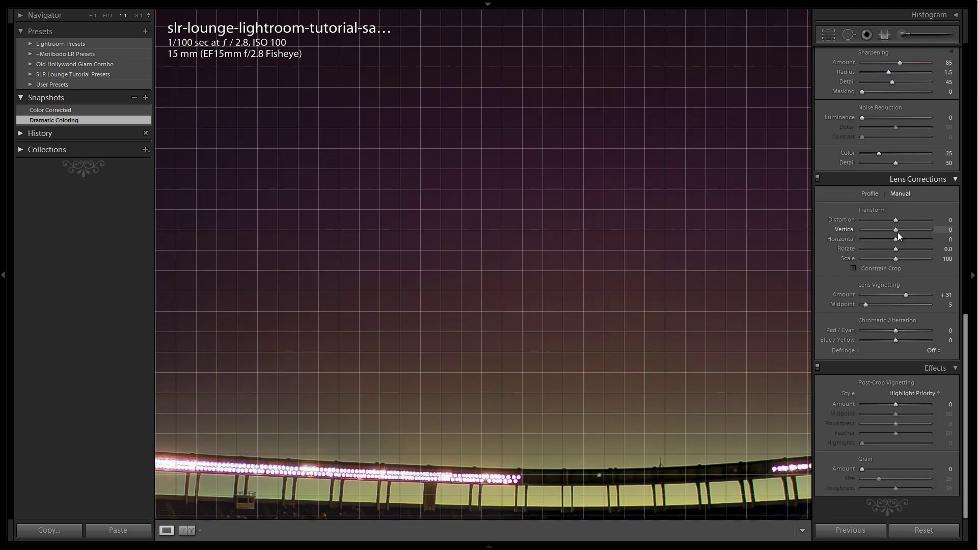
scroll(899, 235, "up", 3)
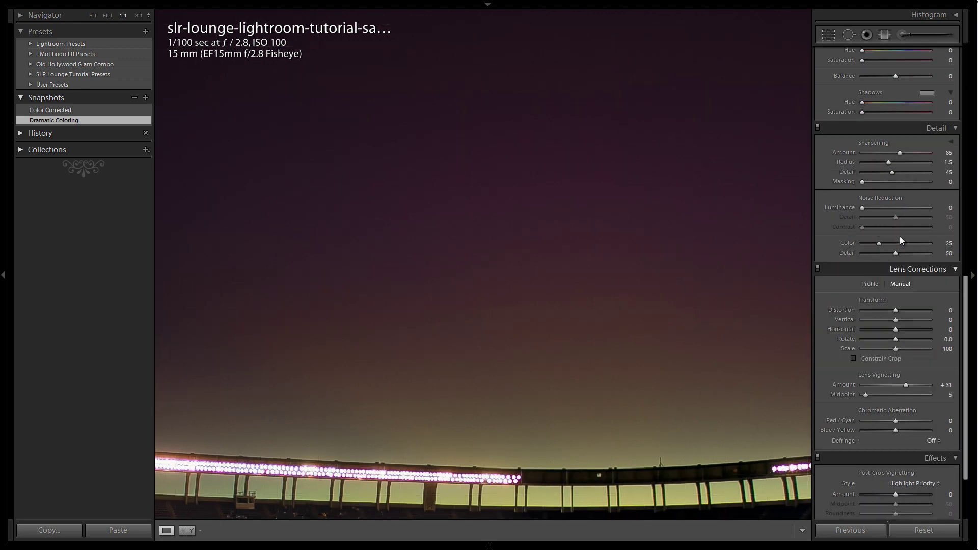
left_click(897, 209)
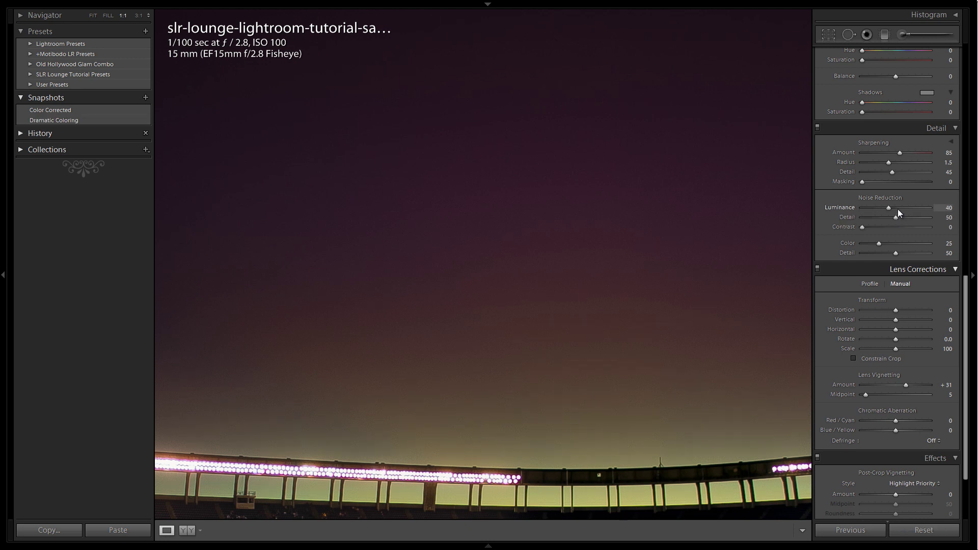
Step: Inspect the sky, the field and the crowd at 1:1 to judge the noise reduction
left_click_drag(469, 162, 595, 237)
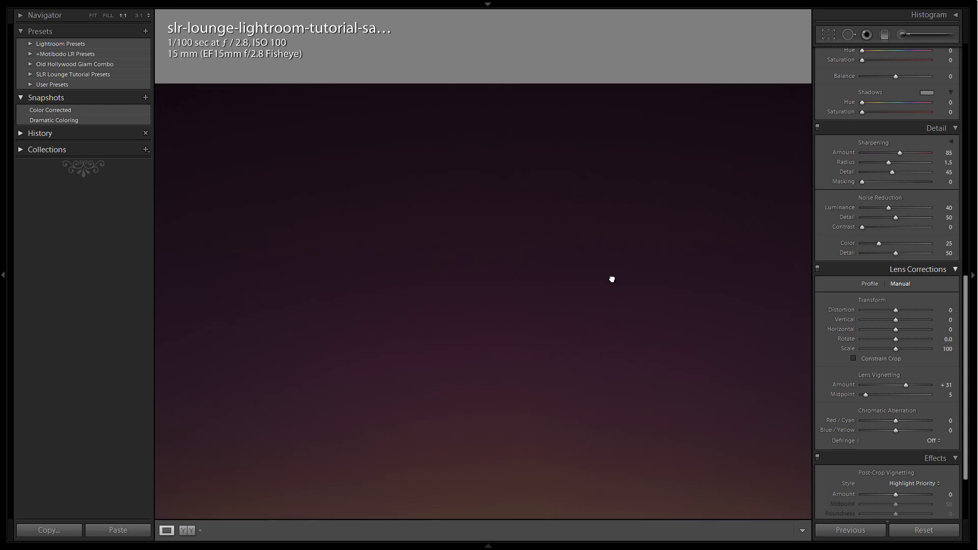
left_click(589, 277)
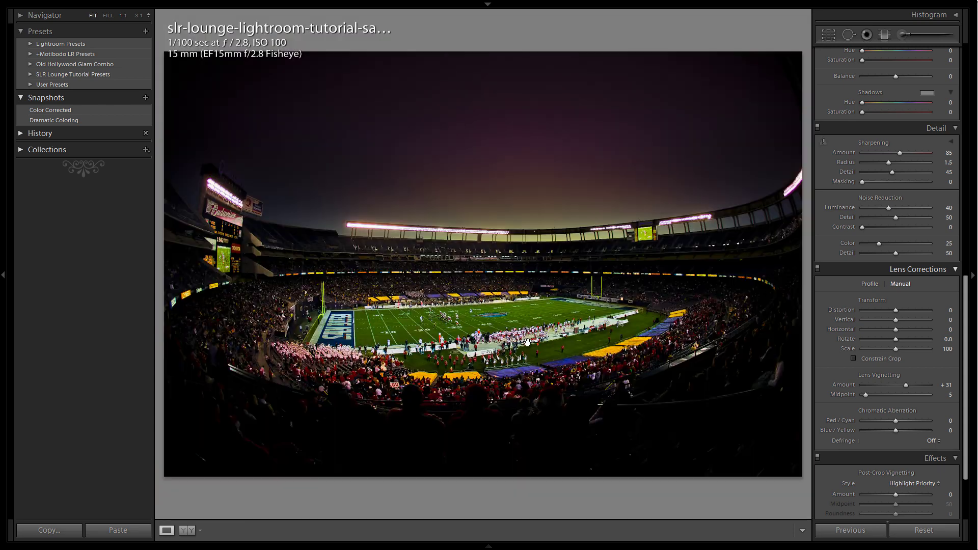
left_click(600, 259)
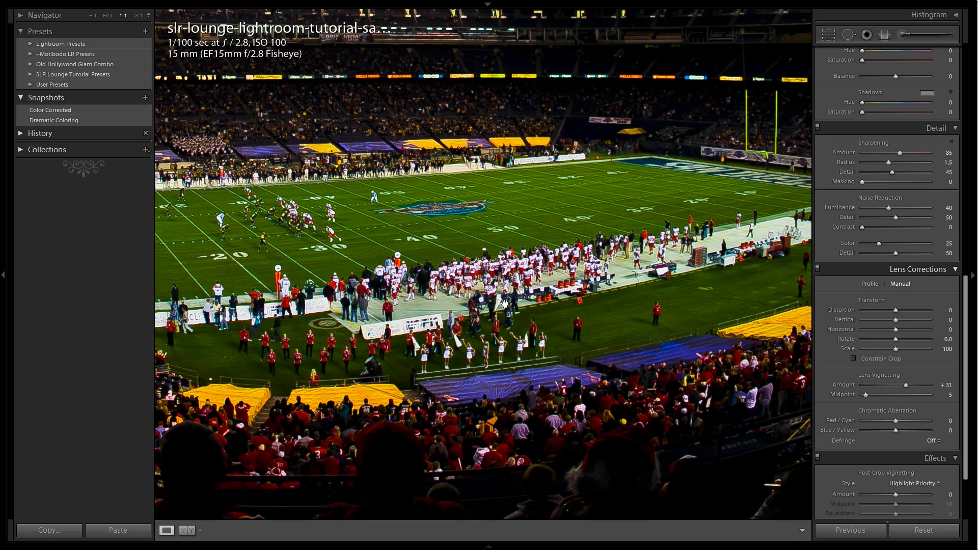
left_click_drag(395, 355, 396, 259)
left_click_drag(385, 307, 592, 324)
left_click_drag(378, 306, 535, 264)
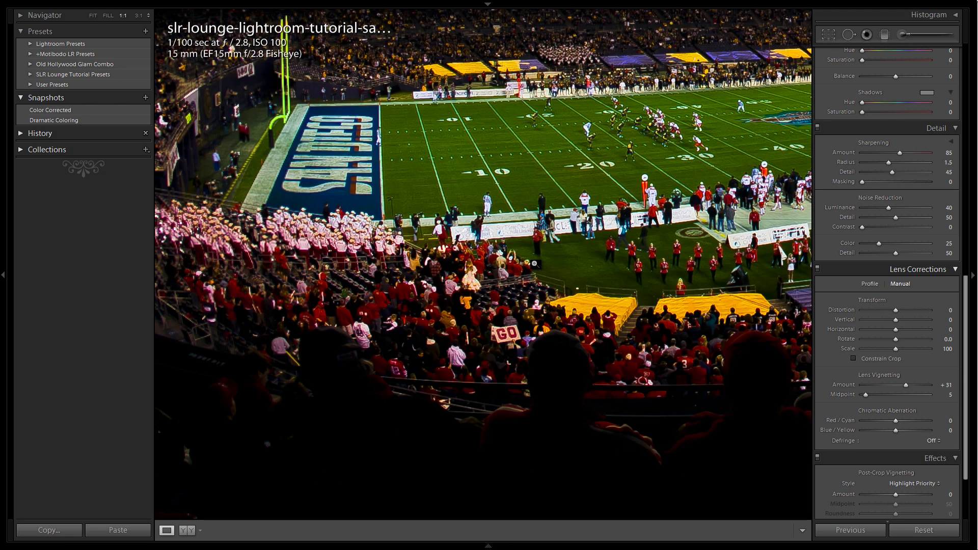
Step: Return to the full photo and update the Dramatic Coloring snapshot with the current settings
left_click(585, 225)
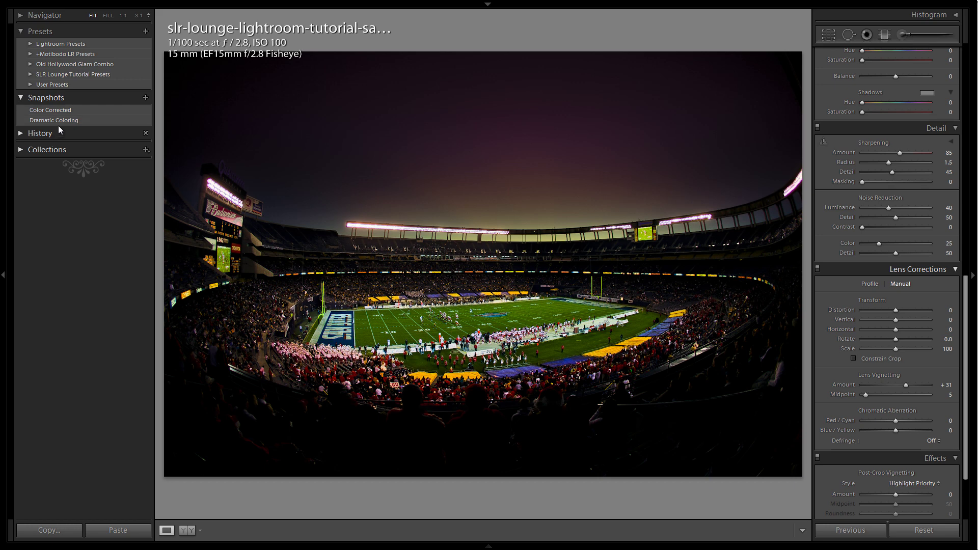
right_click(97, 118)
left_click(101, 153)
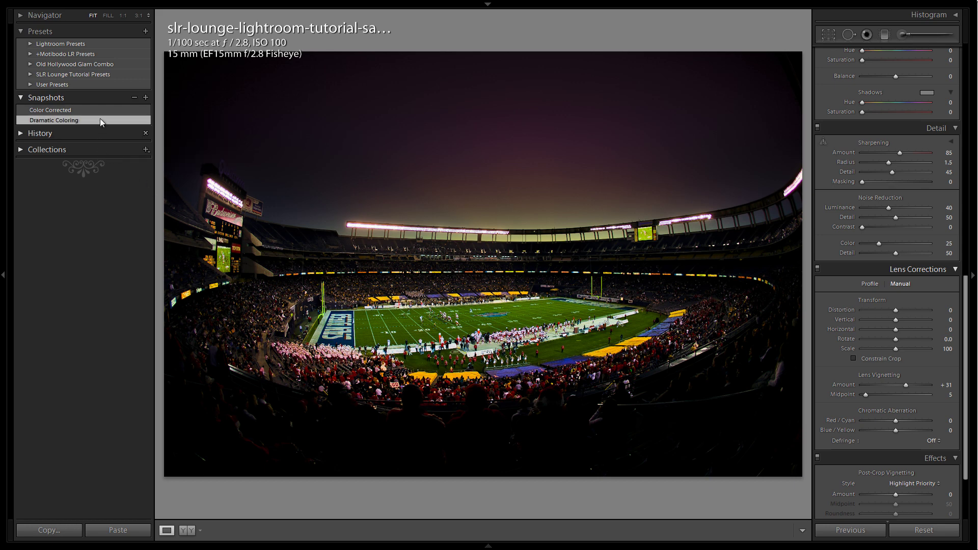